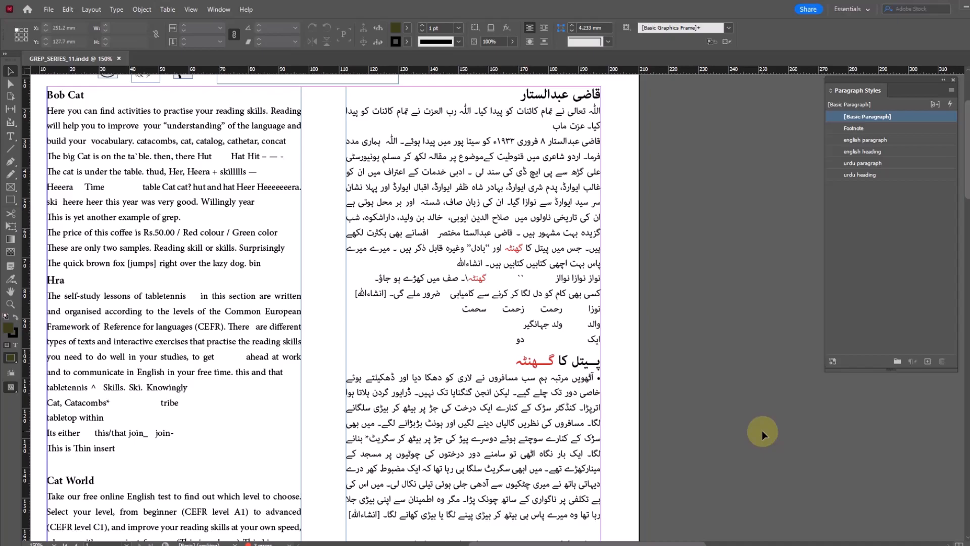
Run a GREP search of the document for "in" and step through the matches down to the Hra section
{"action": "left_click_drag", "start_coordinate": [437, 248], "coordinate": [460, 250]}
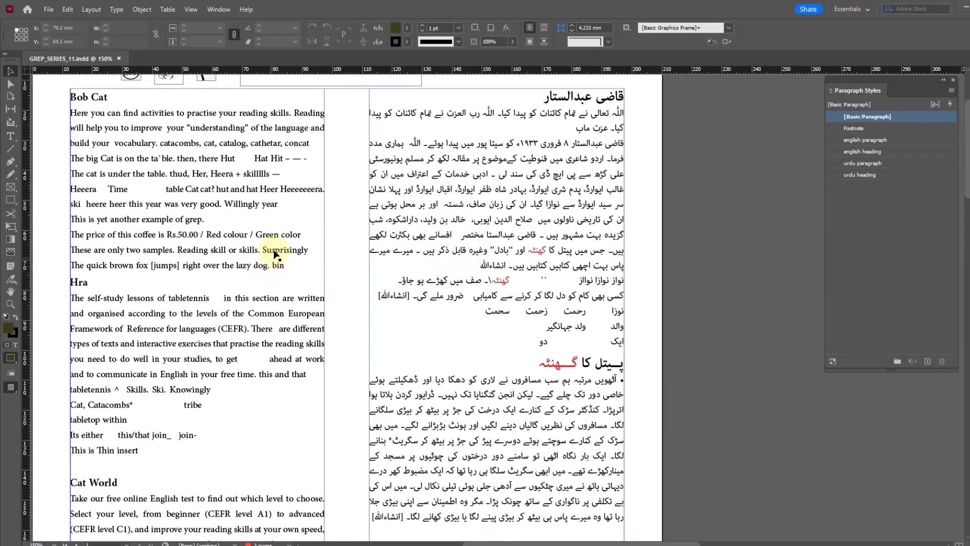
{"action": "key", "text": "ctrl+f"}
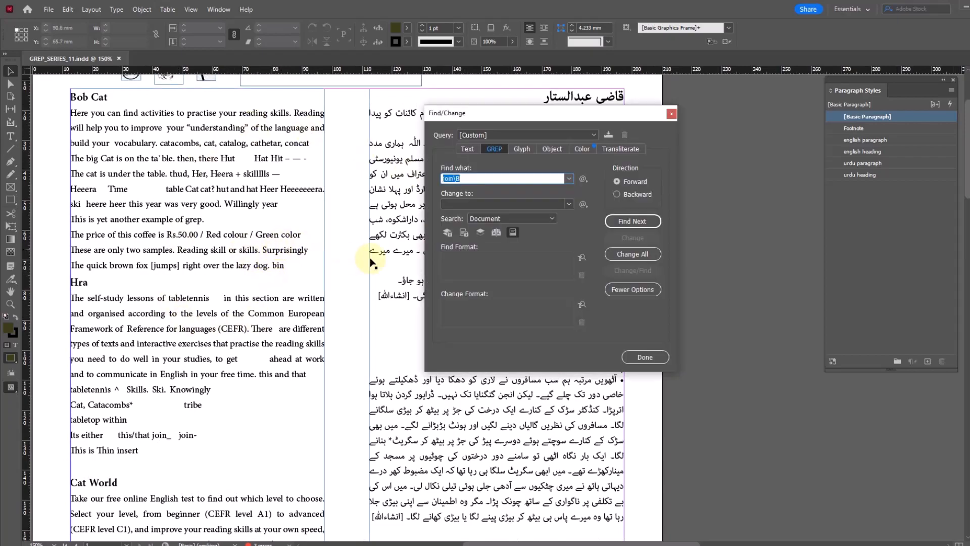
{"action": "type", "text": "in"}
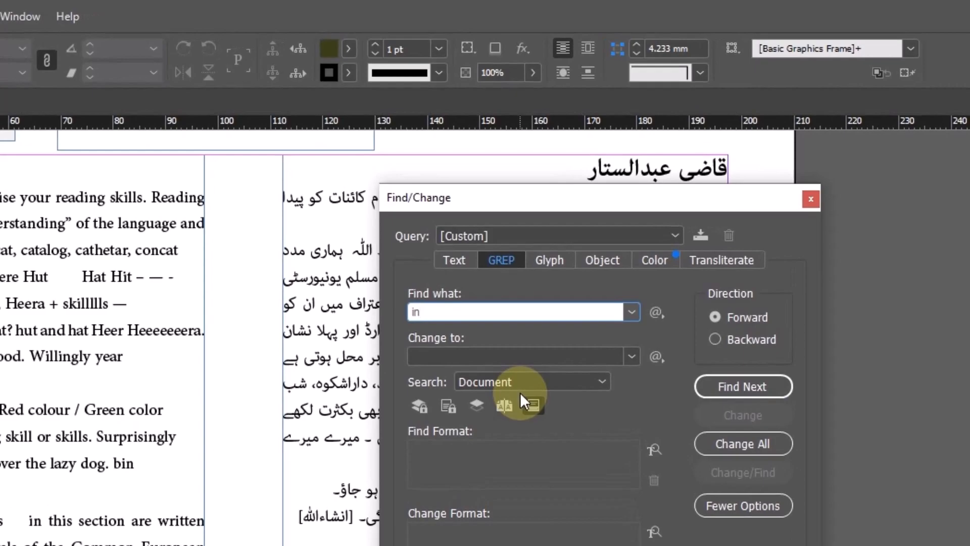
{"action": "left_click", "coordinate": [729, 383]}
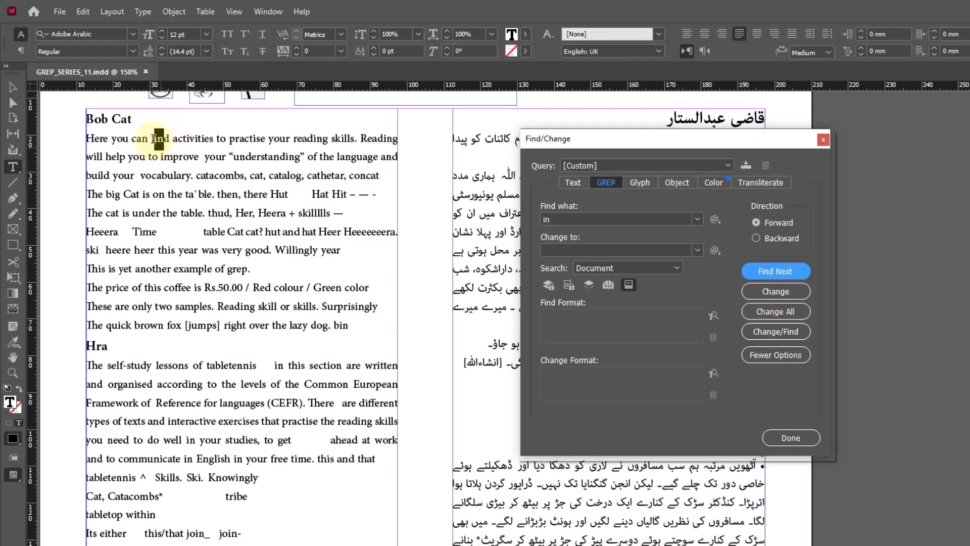
{"action": "left_click", "coordinate": [774, 272]}
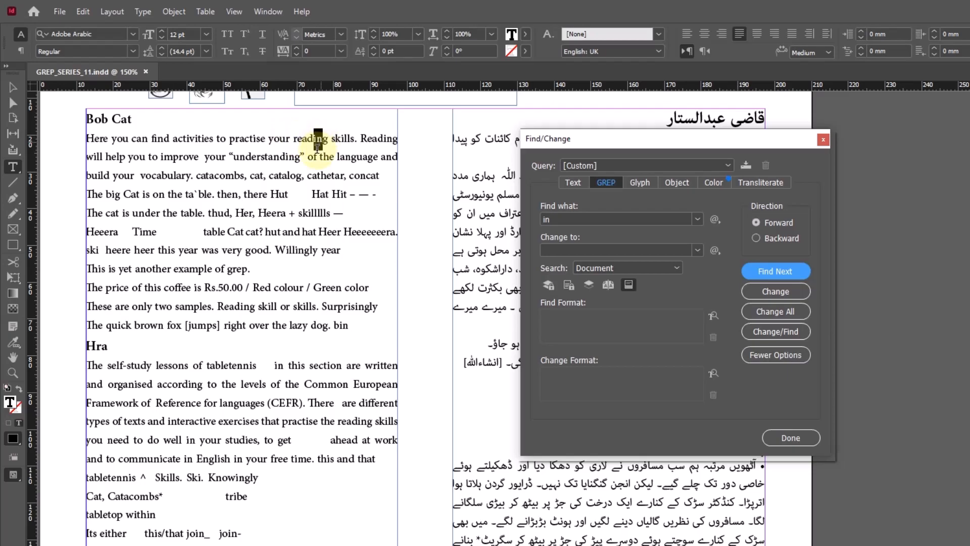
{"action": "left_click", "coordinate": [768, 272]}
{"action": "left_click", "coordinate": [768, 271]}
{"action": "left_click", "coordinate": [766, 273]}
{"action": "left_click", "coordinate": [767, 273]}
{"action": "left_click", "coordinate": [766, 273]}
{"action": "left_click", "coordinate": [767, 273]}
{"action": "left_click", "coordinate": [766, 271]}
{"action": "left_click", "coordinate": [766, 271]}
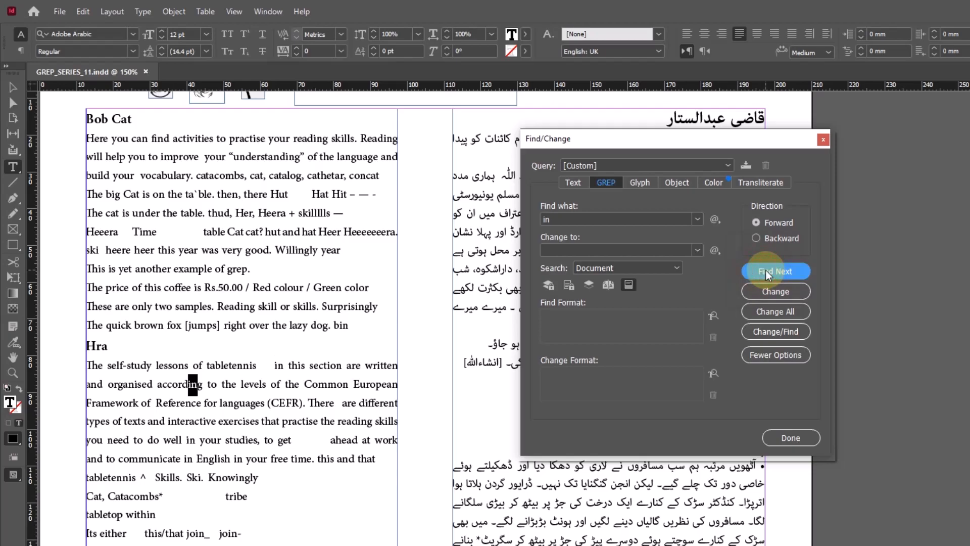
{"action": "left_click", "coordinate": [766, 272]}
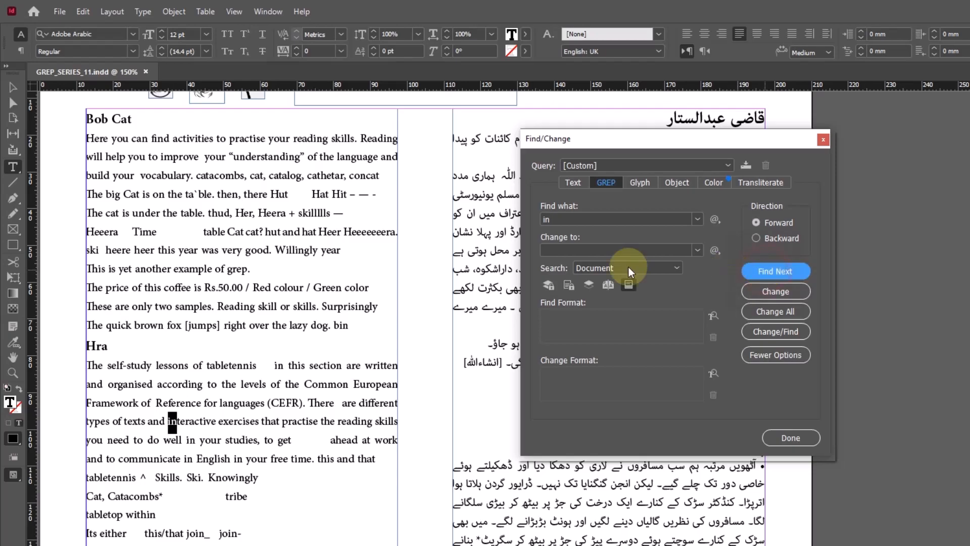
Search for the GREP pattern \bin\b, step through its whole-word matches until the search ends, and close Find/Change
{"action": "left_click", "coordinate": [568, 219]}
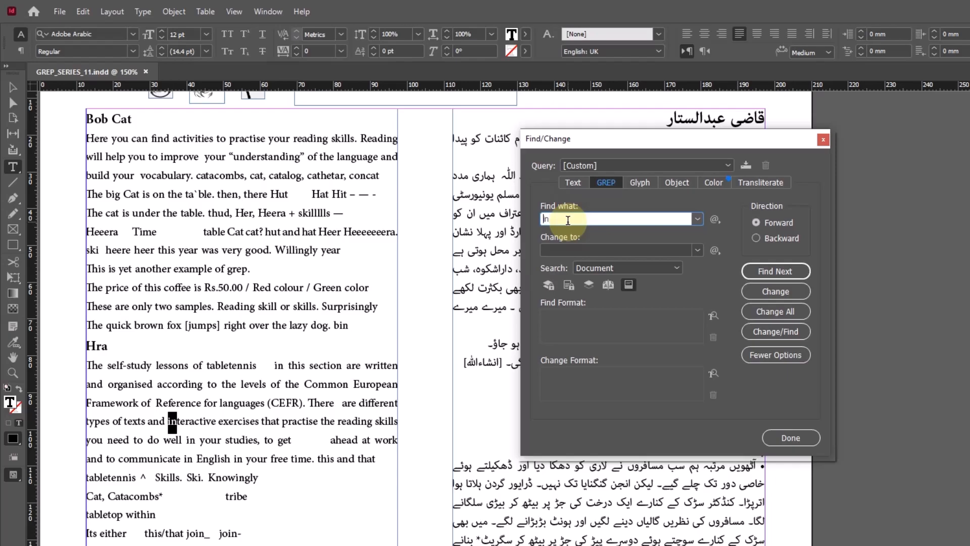
{"action": "type", "text": "\\bin\\b"}
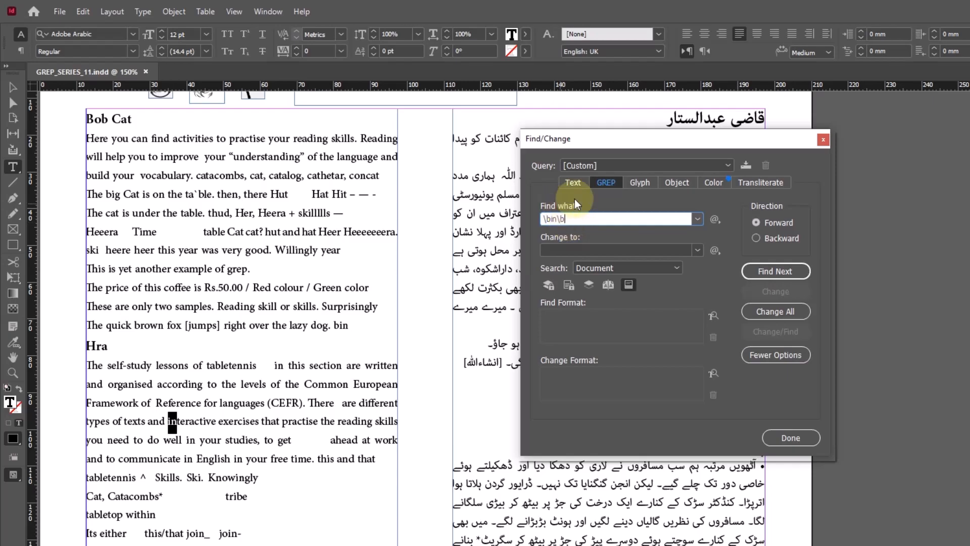
{"action": "left_click", "coordinate": [773, 271]}
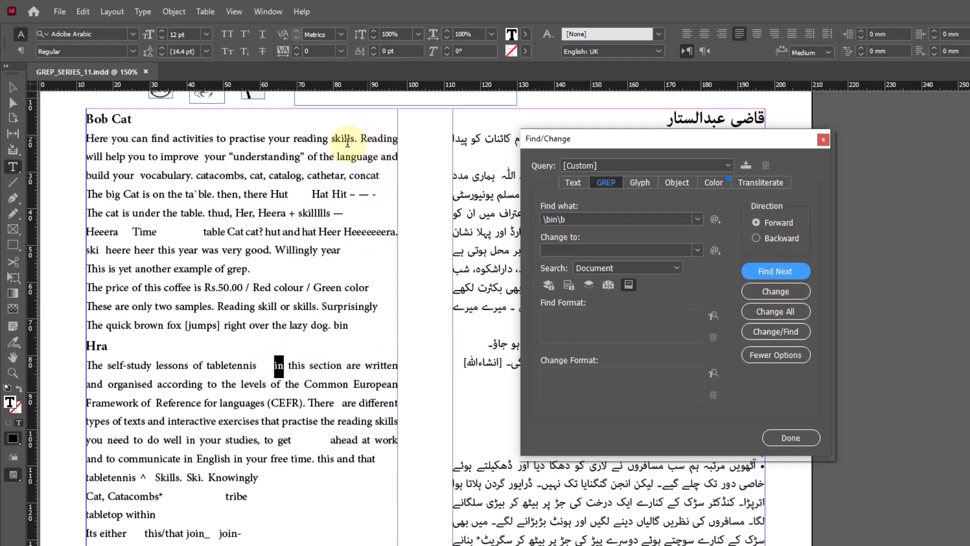
{"action": "left_click", "coordinate": [774, 271]}
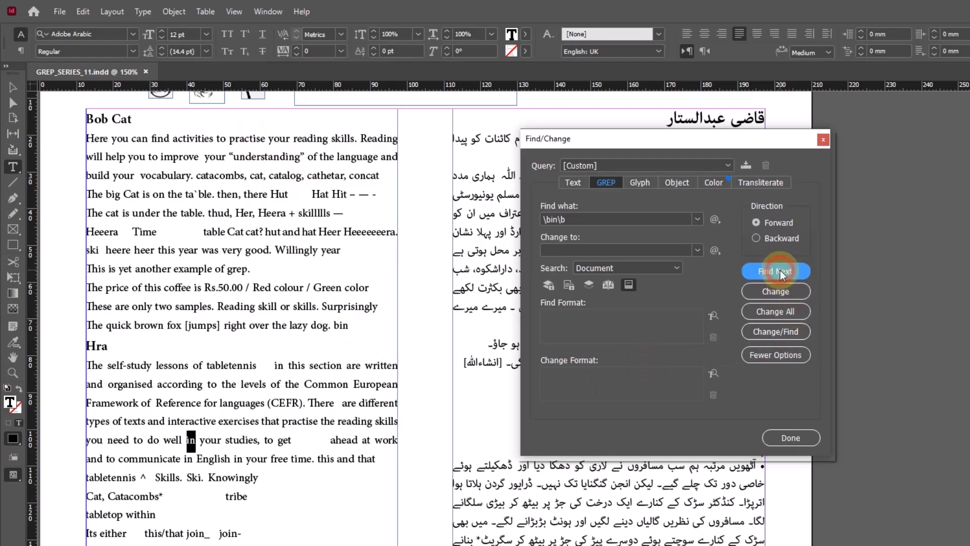
{"action": "left_click", "coordinate": [780, 271]}
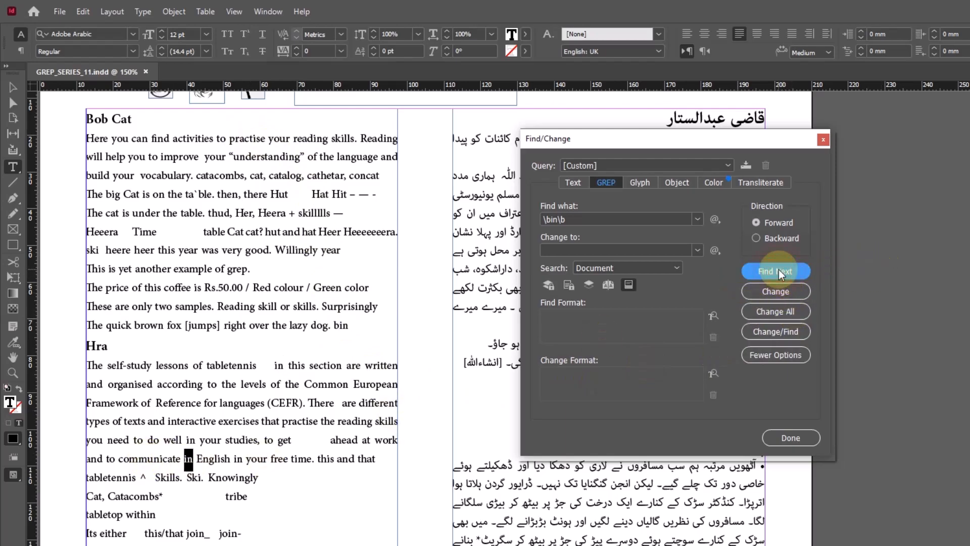
{"action": "left_click", "coordinate": [782, 273]}
{"action": "left_click", "coordinate": [782, 273]}
{"action": "left_click", "coordinate": [656, 369]}
{"action": "left_click", "coordinate": [790, 438]}
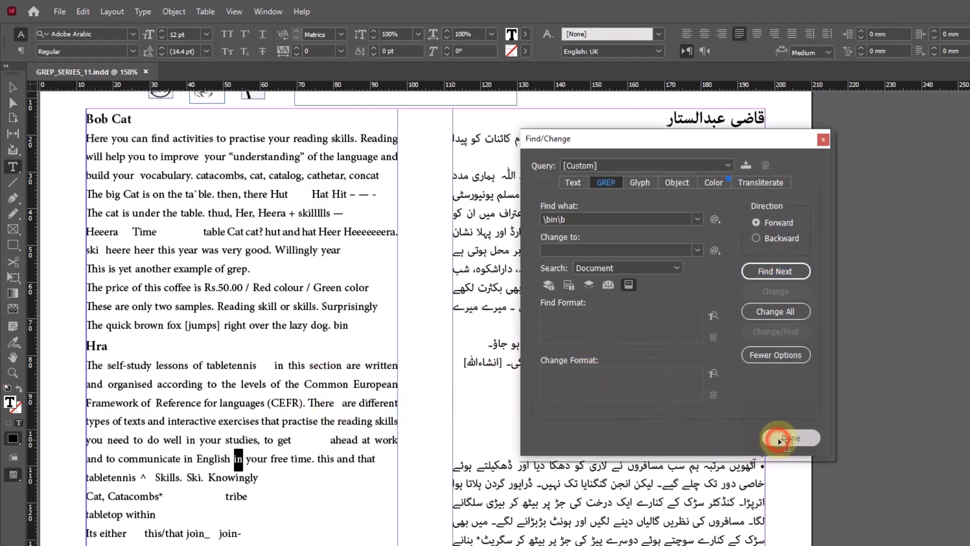
Switch to Notepad++ and write the notes "\b \b" and "\w -> A-Za-z0-9_" on separate indented lines
{"action": "key", "text": "super"}
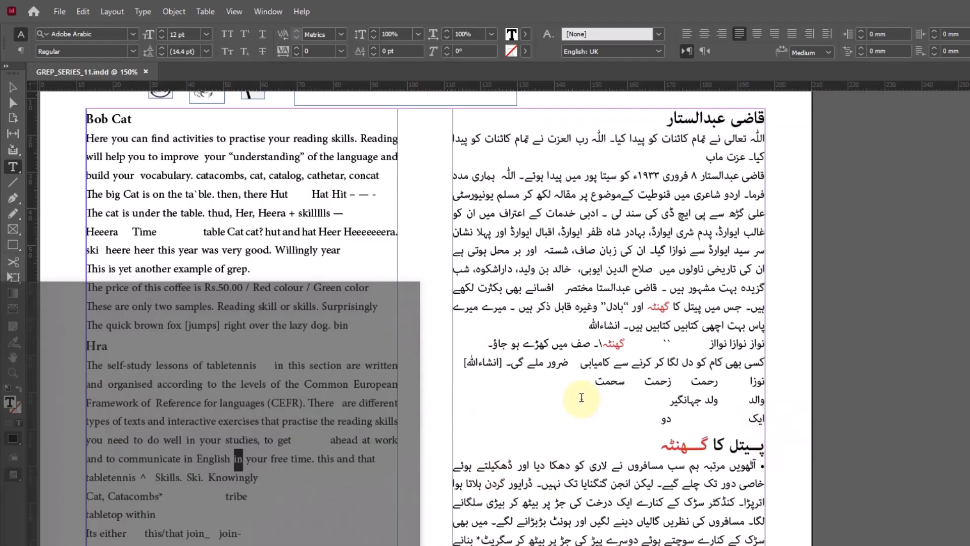
{"action": "type", "text": "notepa"}
{"action": "key", "text": "Return"}
{"action": "key", "text": "Return"}
{"action": "key", "text": "Tab"}
{"action": "type", "text": "\b \b"}
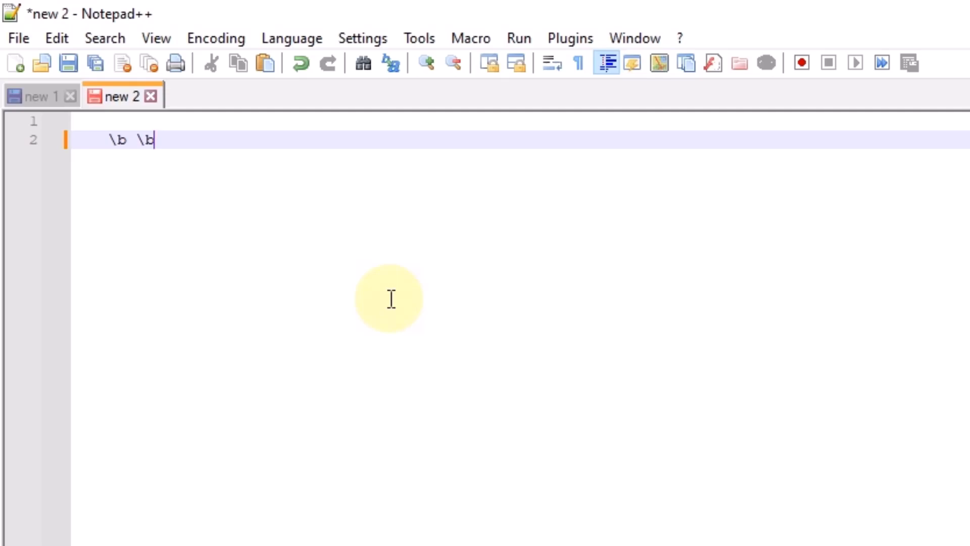
{"action": "key", "text": "Right"}
{"action": "key", "text": "Return"}
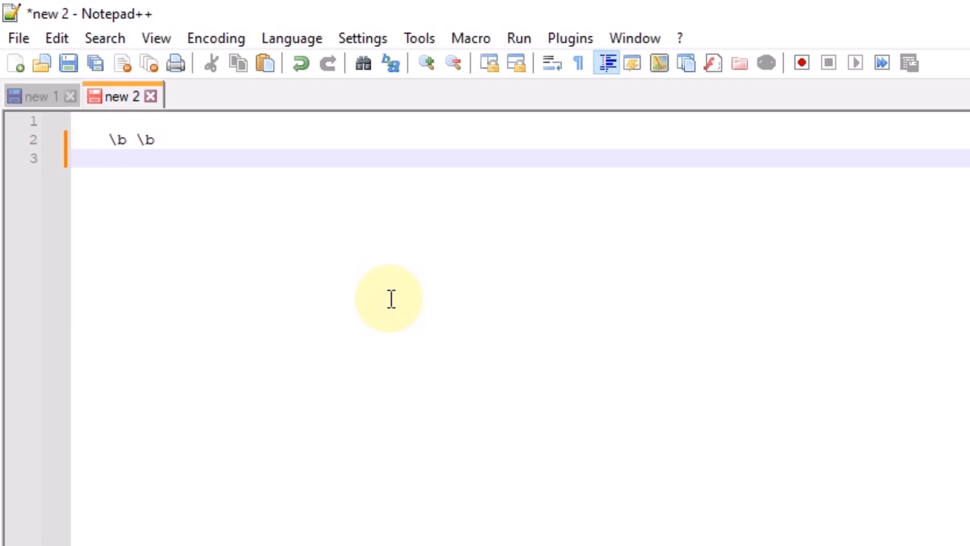
{"action": "type", "text": "\\w -> A-Za-z0"}
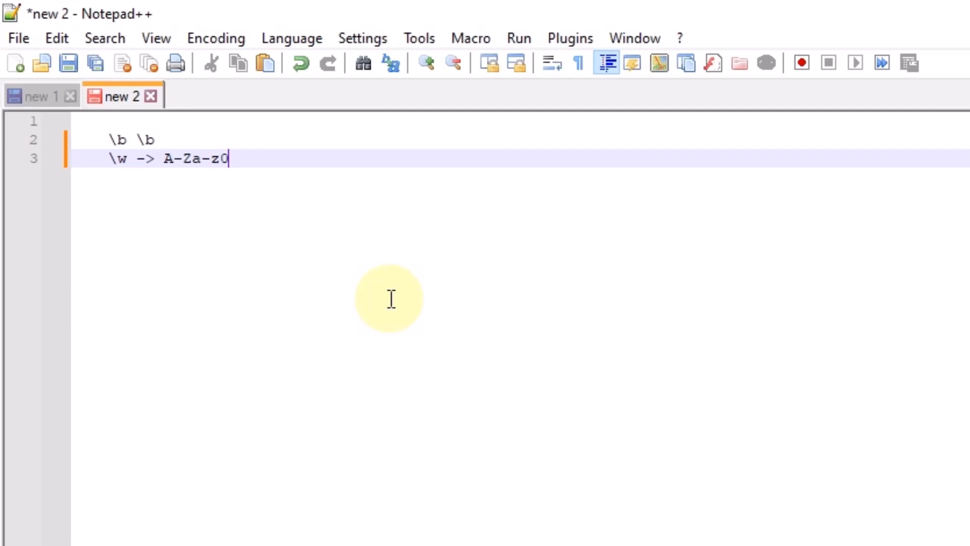
{"action": "type", "text": "-9_"}
Examine the A-Za-z0-9_ character range in the \w note and the second \b in the line above
{"action": "key", "text": "shift+Left"}
{"action": "key", "text": "shift+Left"}
{"action": "key", "text": "shift+Left"}
{"action": "key", "text": "shift+Left"}
{"action": "key", "text": "shift+Left"}
{"action": "key", "text": "shift+Left"}
{"action": "key", "text": "shift+Left"}
{"action": "key", "text": "shift+Left"}
{"action": "key", "text": "shift+Left"}
{"action": "key", "text": "shift+Left"}
{"action": "key", "text": "shift+Left"}
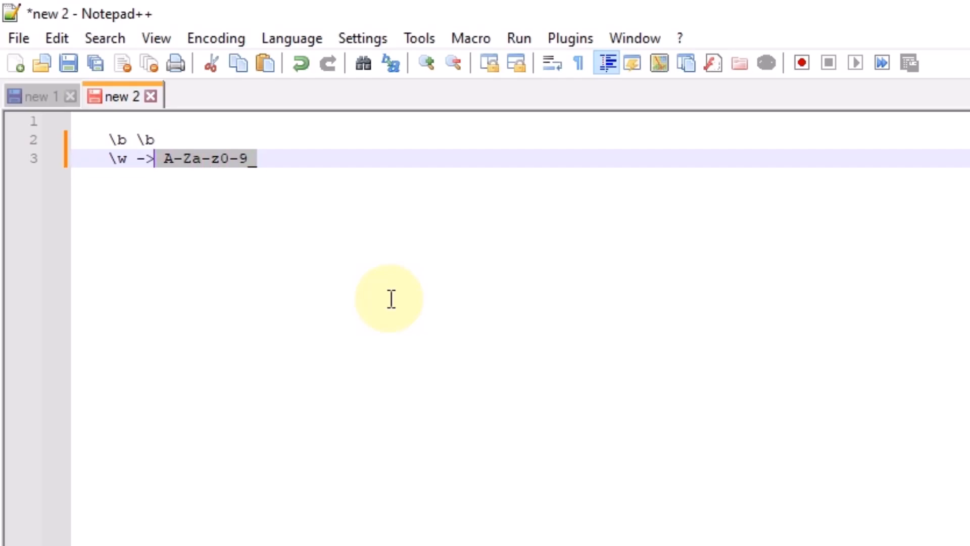
{"action": "key", "text": "End"}
{"action": "key", "text": "Left"}
{"action": "key", "text": "Left"}
{"action": "key", "text": "Left"}
{"action": "key", "text": "Left"}
{"action": "key", "text": "Left"}
{"action": "key", "text": "Left"}
{"action": "key", "text": "Left"}
{"action": "key", "text": "Left"}
{"action": "key", "text": "Left"}
{"action": "key", "text": "Left"}
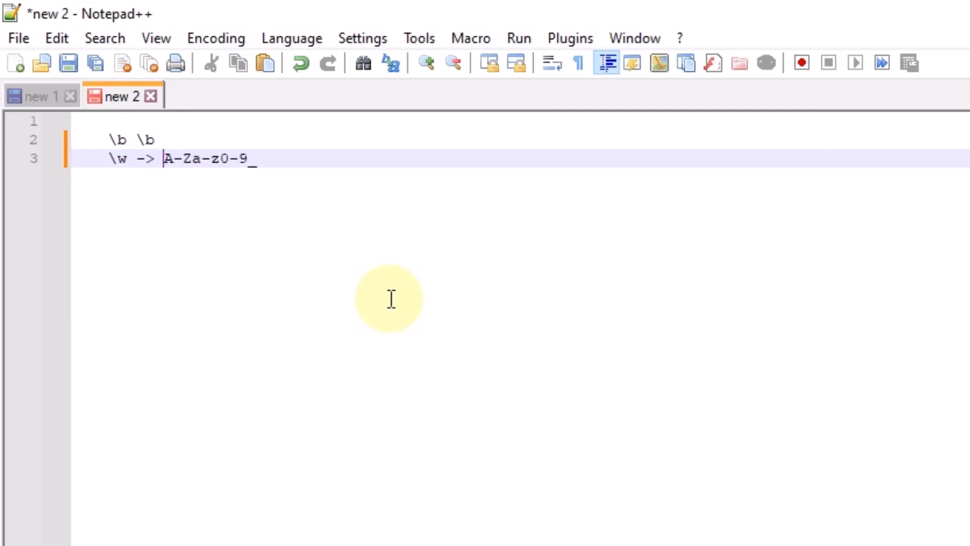
{"action": "key", "text": "Up"}
{"action": "key", "text": "shift+Left"}
{"action": "key", "text": "shift+Left"}
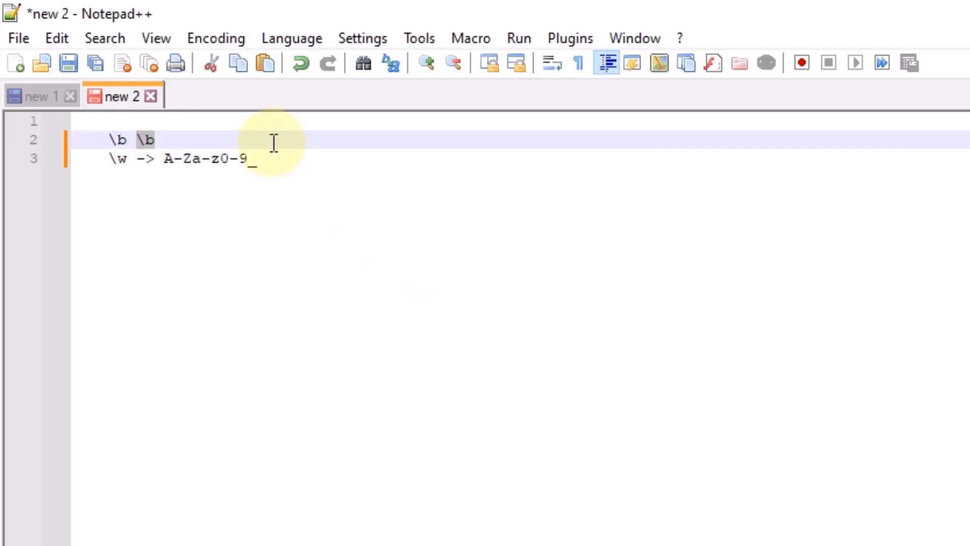
{"action": "left_click_drag", "start_coordinate": [164, 159], "coordinate": [257, 158]}
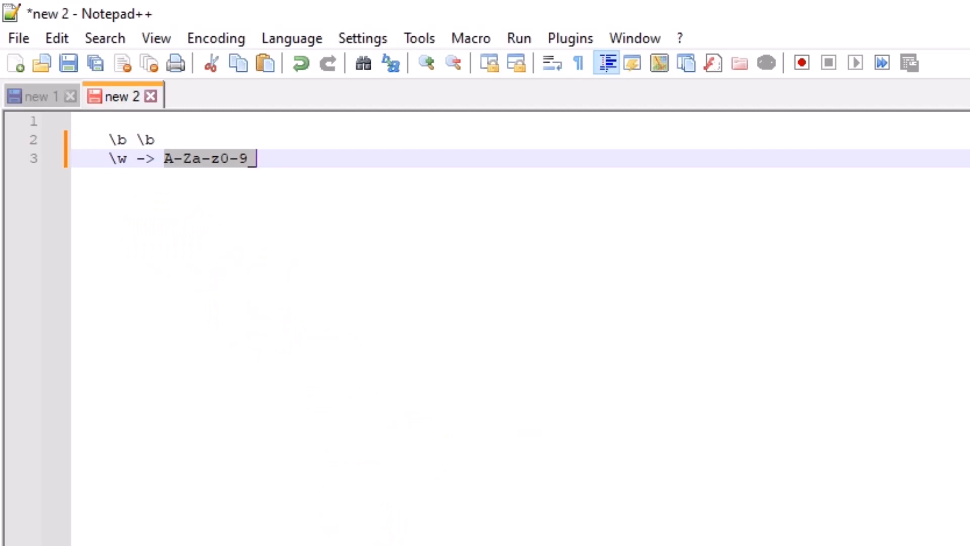
Switch back to InDesign and examine the characters on both sides of "in" in "English in your free time"
{"action": "key", "text": "alt+Tab"}
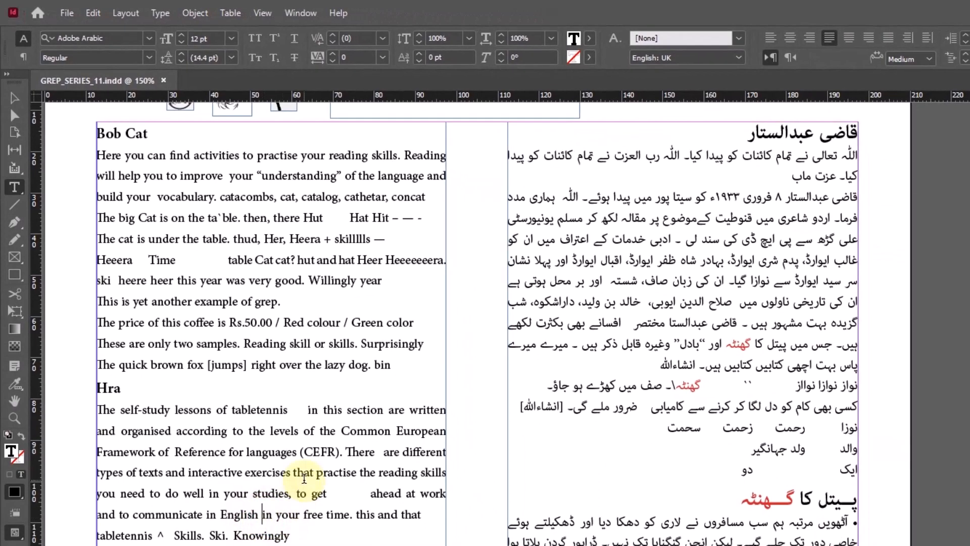
{"action": "key", "text": "shift+Left"}
{"action": "key", "text": "Right"}
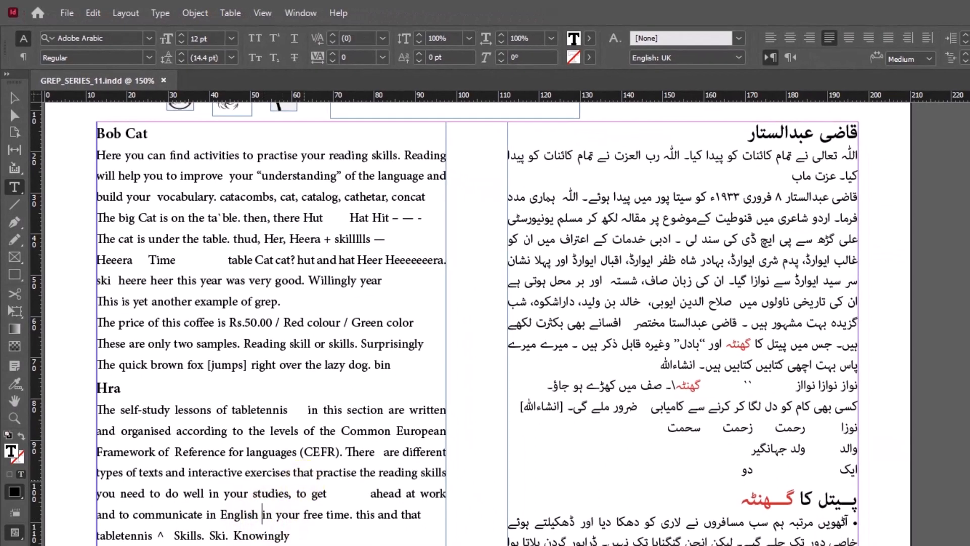
{"action": "key", "text": "shift+Left"}
{"action": "key", "text": "Right"}
{"action": "key", "text": "Right"}
{"action": "key", "text": "Right"}
{"action": "key", "text": "shift+Right"}
{"action": "key", "text": "Left"}
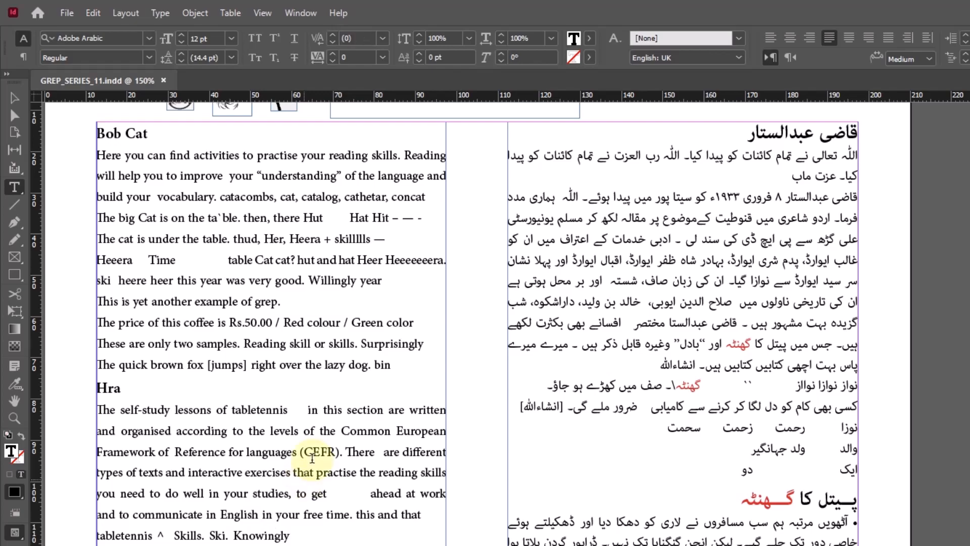
Starting from "improve" in the Bob Cat text, search for the GREP pattern \w+in\b and step through its matches until the search ends
{"action": "left_click", "coordinate": [219, 170]}
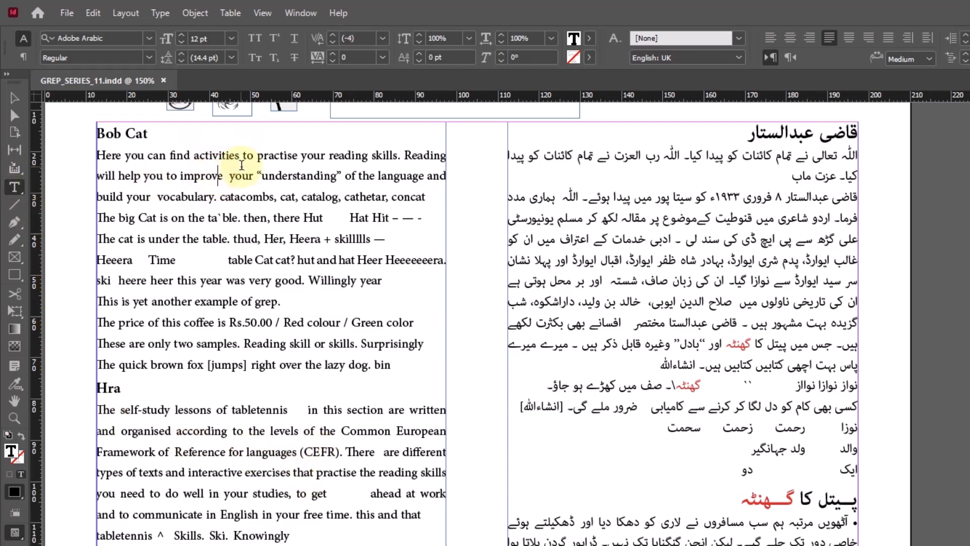
{"action": "key", "text": "ctrl+f"}
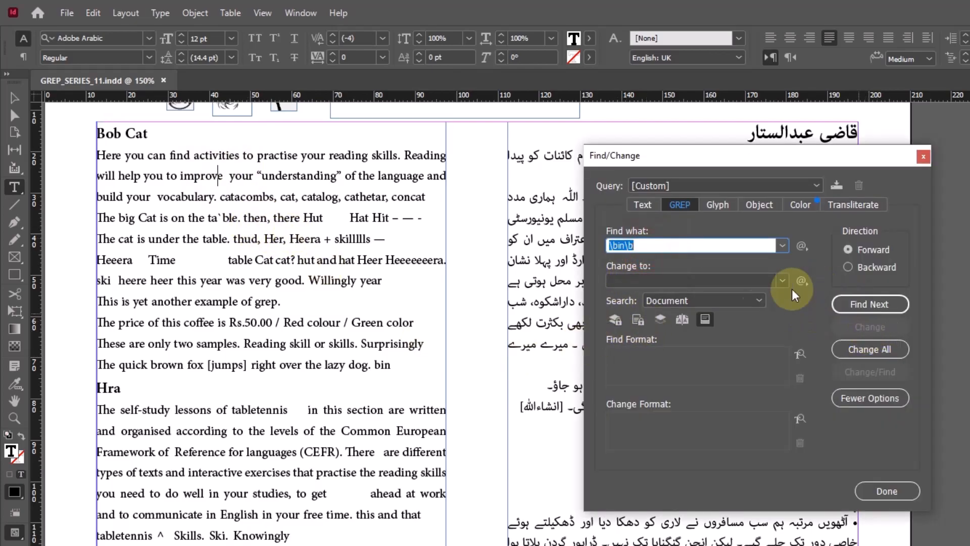
{"action": "left_click_drag", "start_coordinate": [723, 155], "coordinate": [591, 124]}
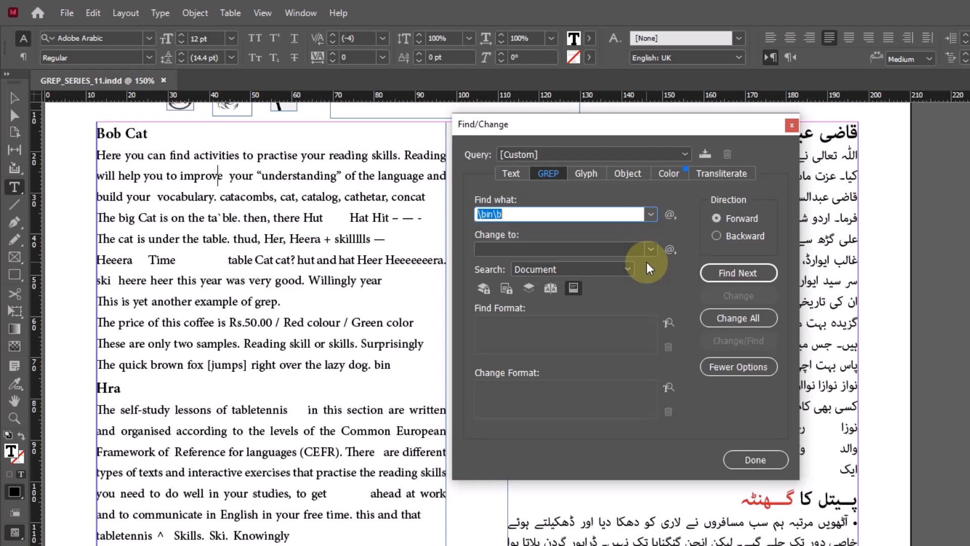
{"action": "type", "text": "\\w"}
{"action": "type", "text": "\\b"}
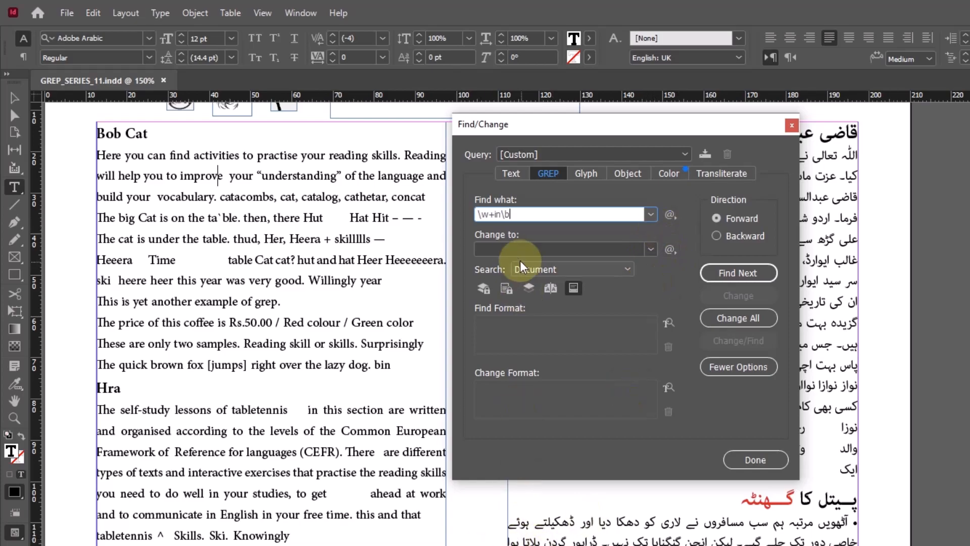
{"action": "left_click", "coordinate": [732, 274]}
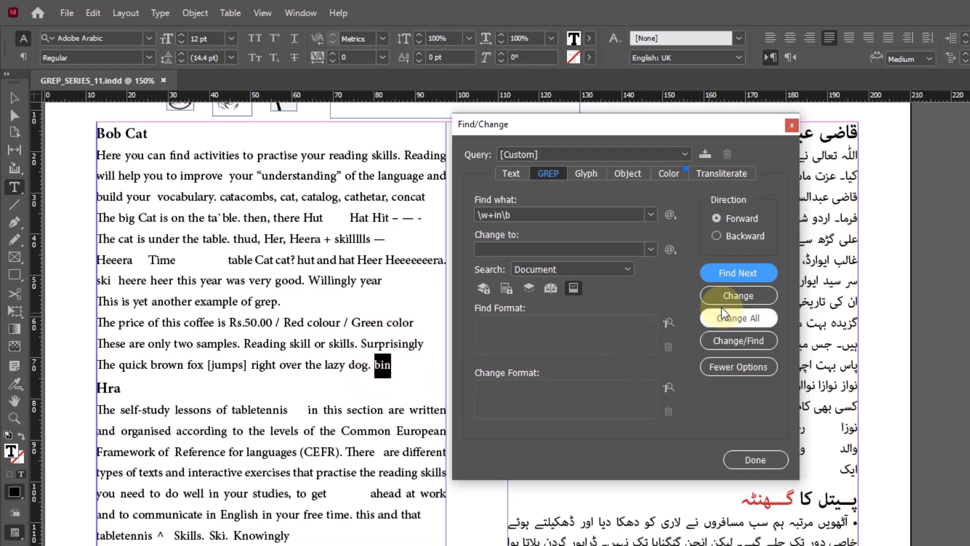
{"action": "left_click", "coordinate": [733, 275]}
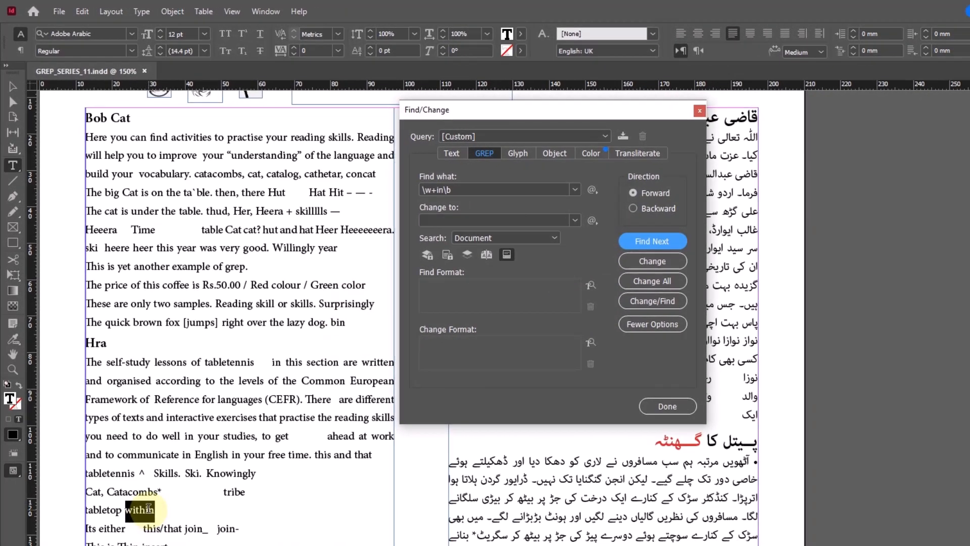
{"action": "left_click", "coordinate": [652, 241]}
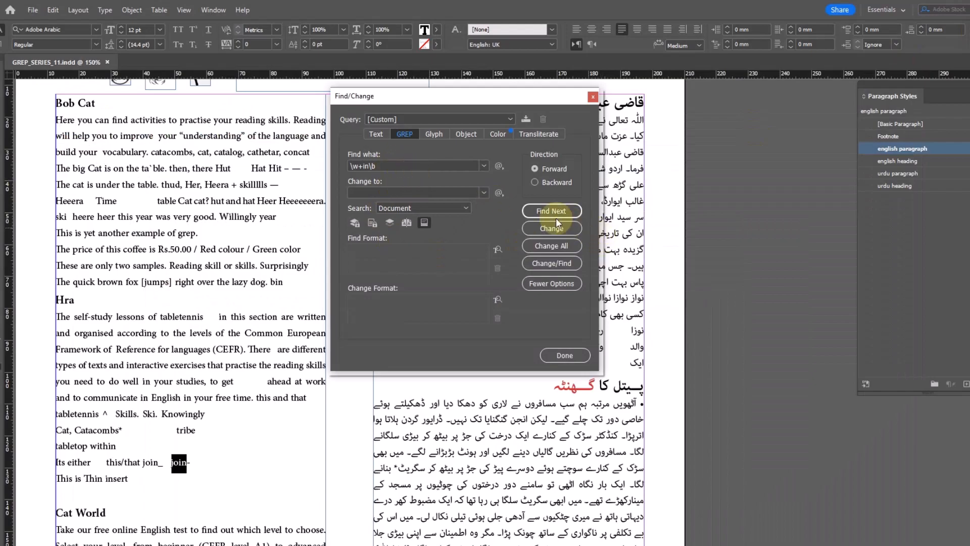
{"action": "left_click", "coordinate": [550, 214]}
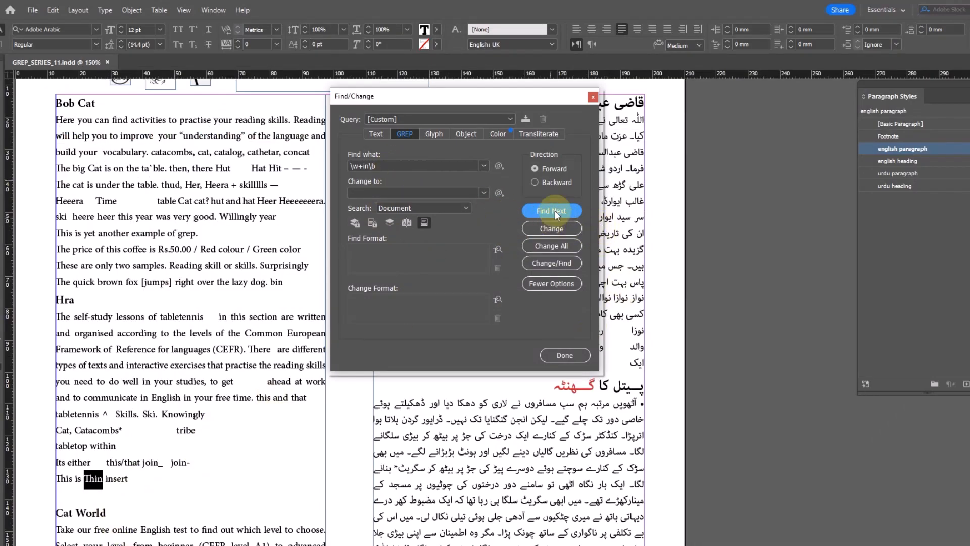
{"action": "left_click", "coordinate": [554, 210]}
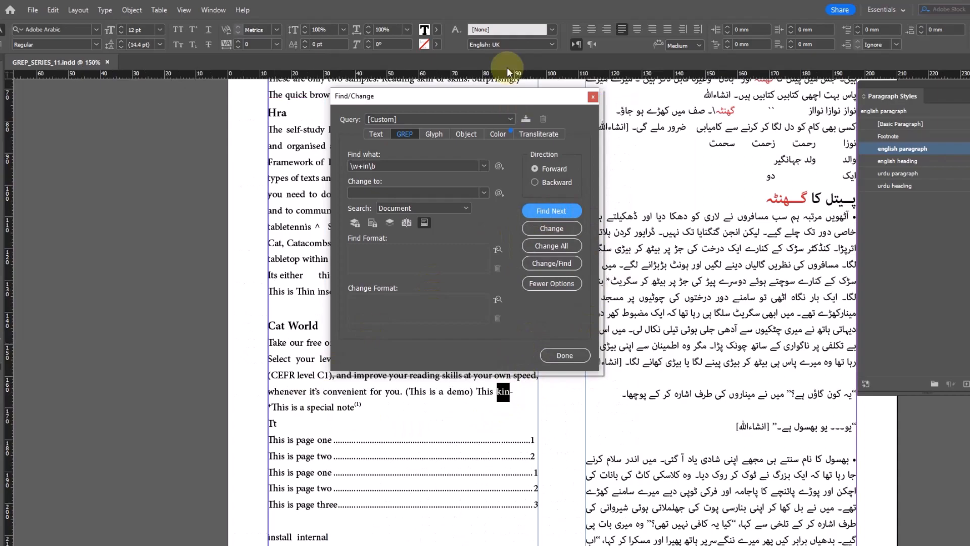
{"action": "left_click", "coordinate": [549, 211]}
{"action": "left_click", "coordinate": [544, 310]}
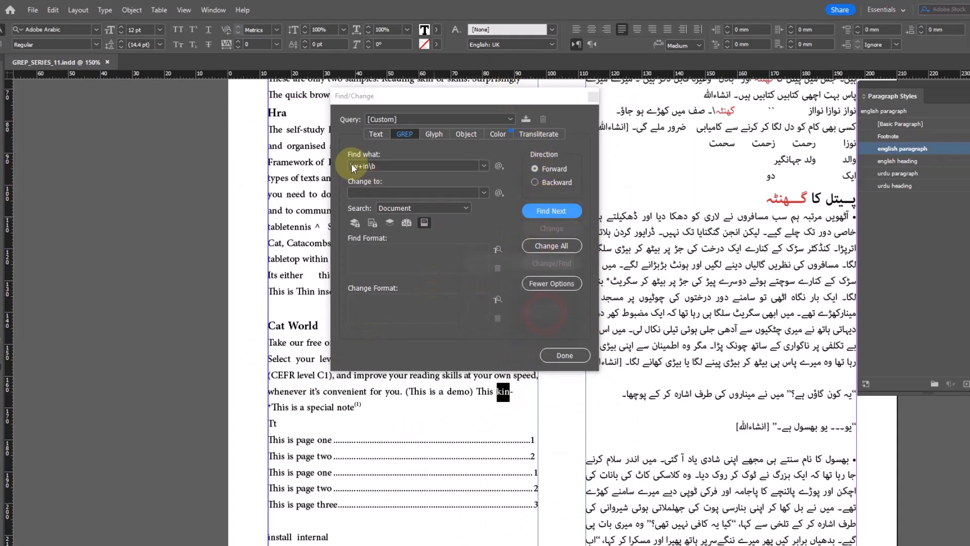
{"action": "left_click_drag", "start_coordinate": [471, 96], "coordinate": [670, 96]}
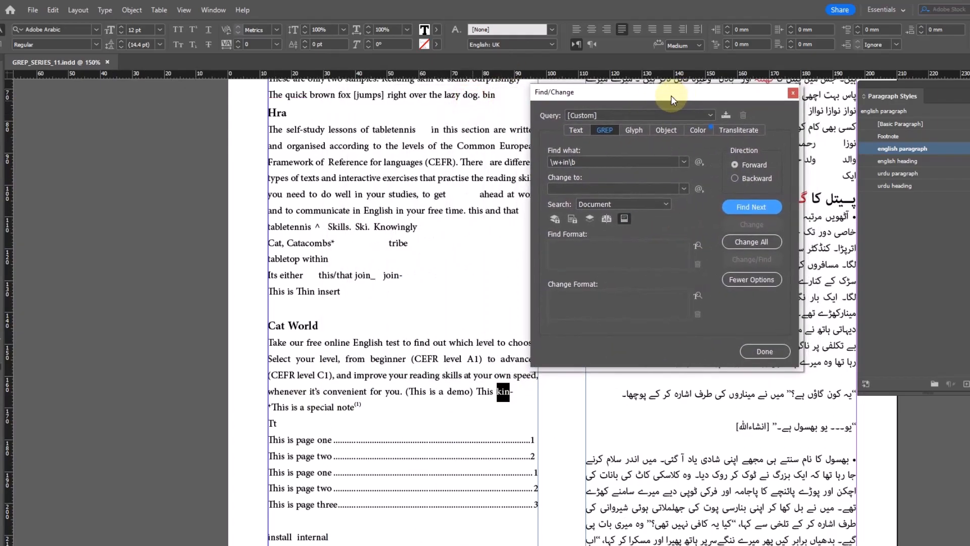
Replace the search pattern with the GREP expression \bin\w+ and find its first match
{"action": "left_click", "coordinate": [585, 160]}
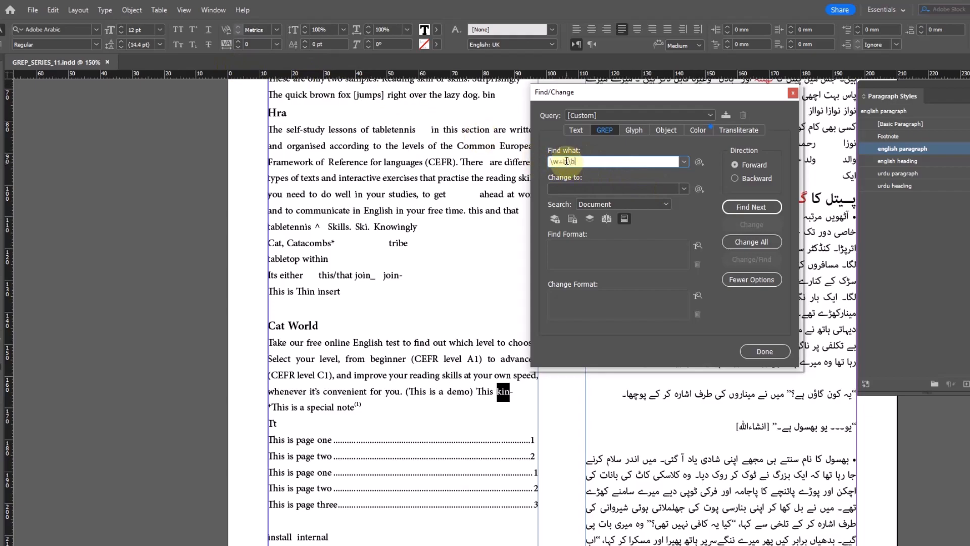
{"action": "key", "text": "BackSpace"}
{"action": "key", "text": "BackSpace"}
{"action": "key", "text": "BackSpace"}
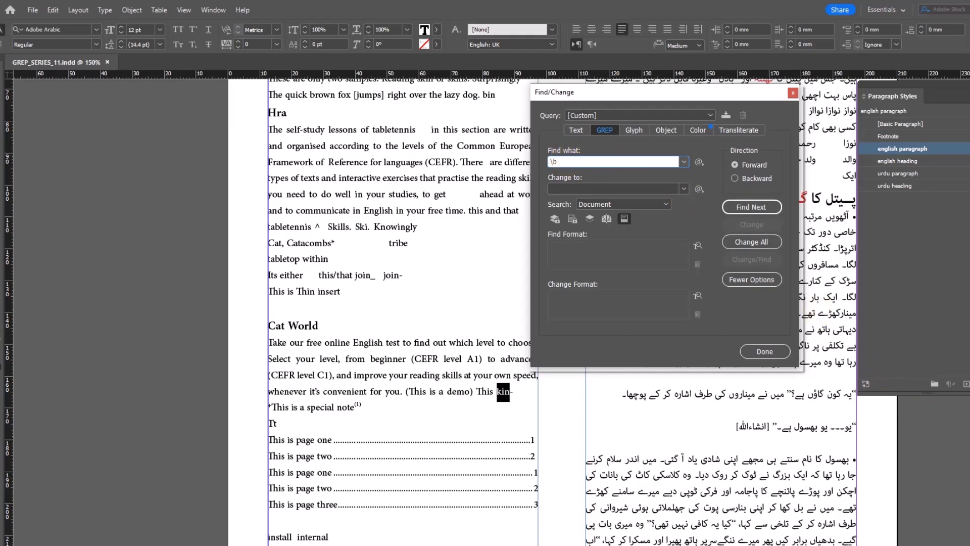
{"action": "type", "text": "in"}
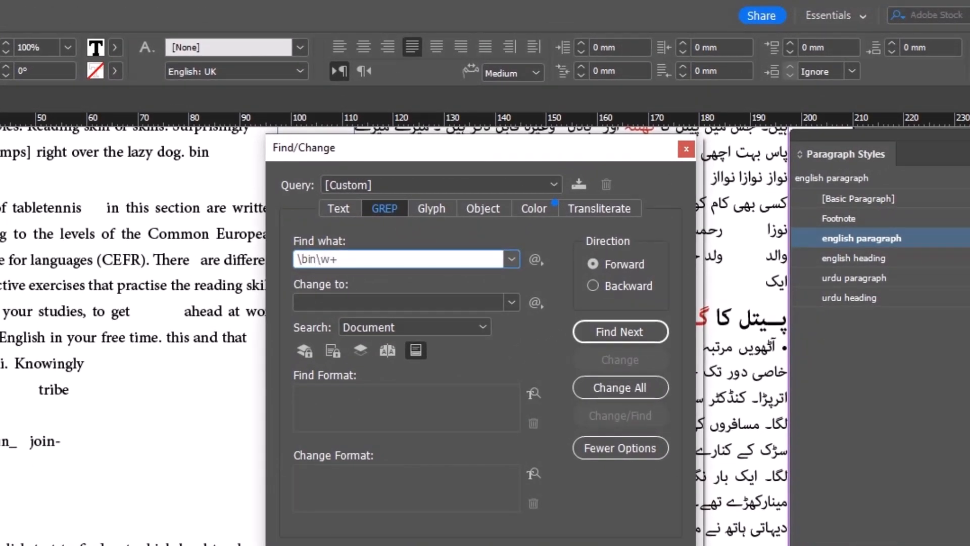
{"action": "type", "text": "\\w+"}
{"action": "left_click", "coordinate": [620, 331]}
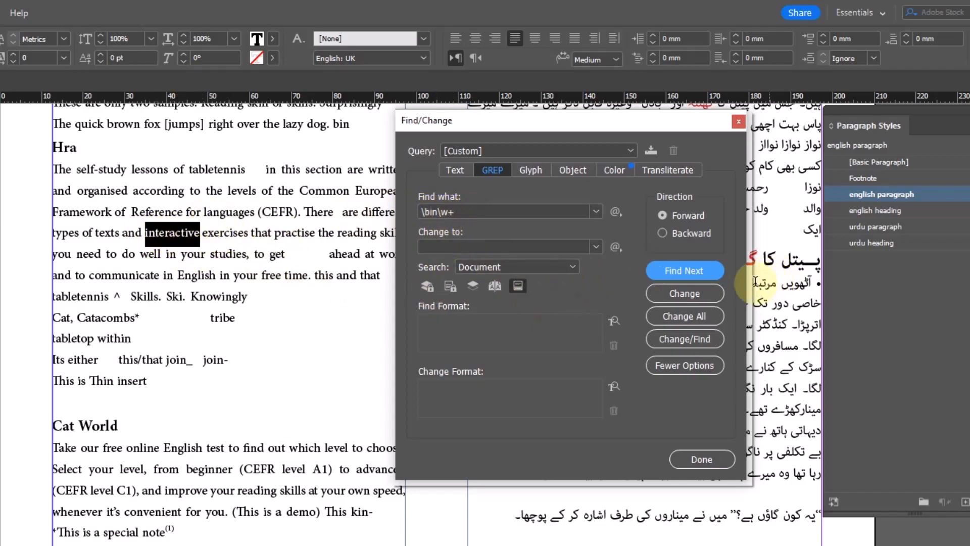
Step through the remaining \bin\w+ matches until the search ends, and close Find/Change
{"action": "left_click", "coordinate": [707, 271]}
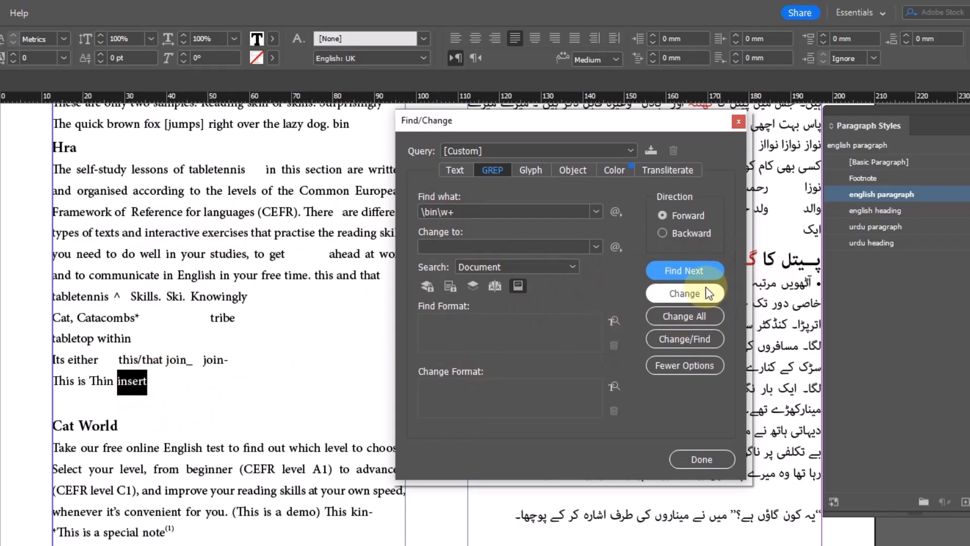
{"action": "left_click", "coordinate": [678, 273]}
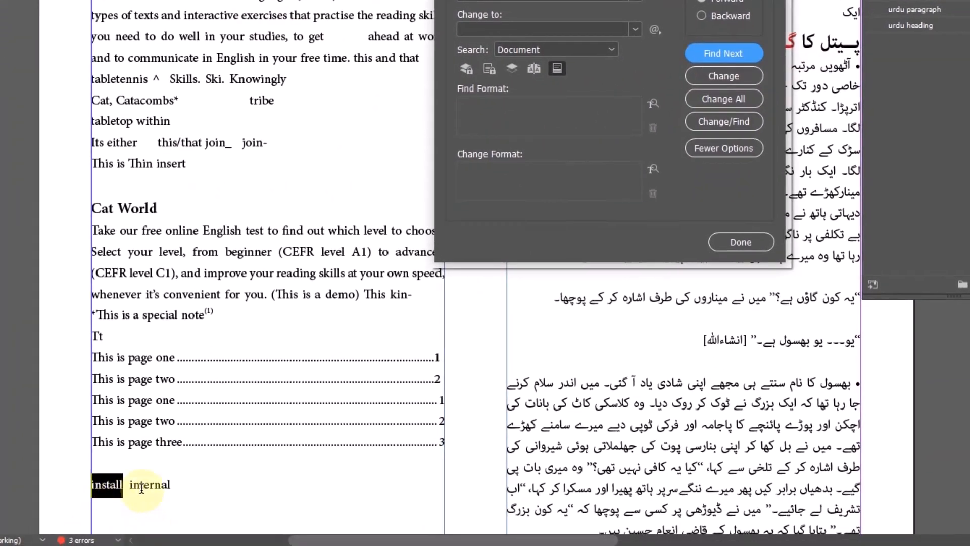
{"action": "left_click", "coordinate": [722, 53]}
{"action": "left_click", "coordinate": [716, 53]}
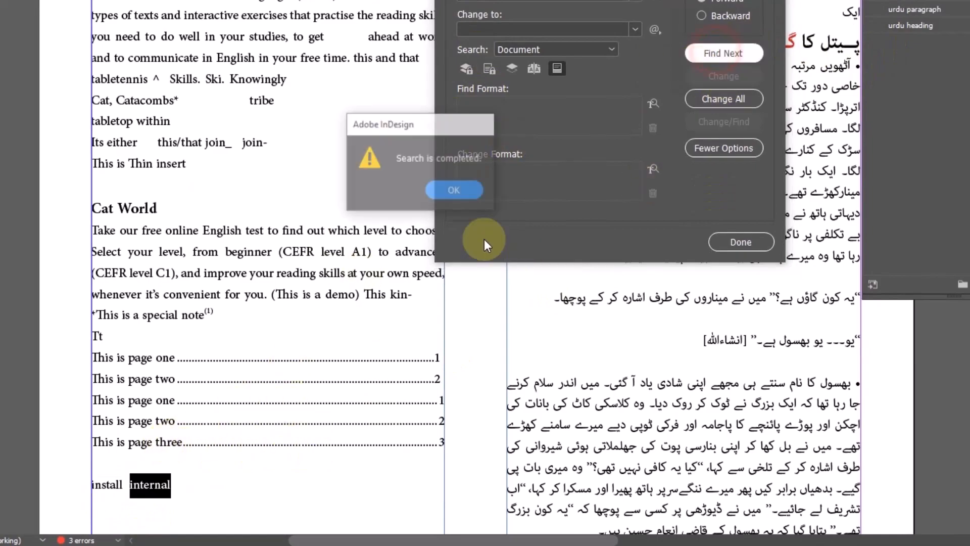
{"action": "left_click", "coordinate": [435, 190]}
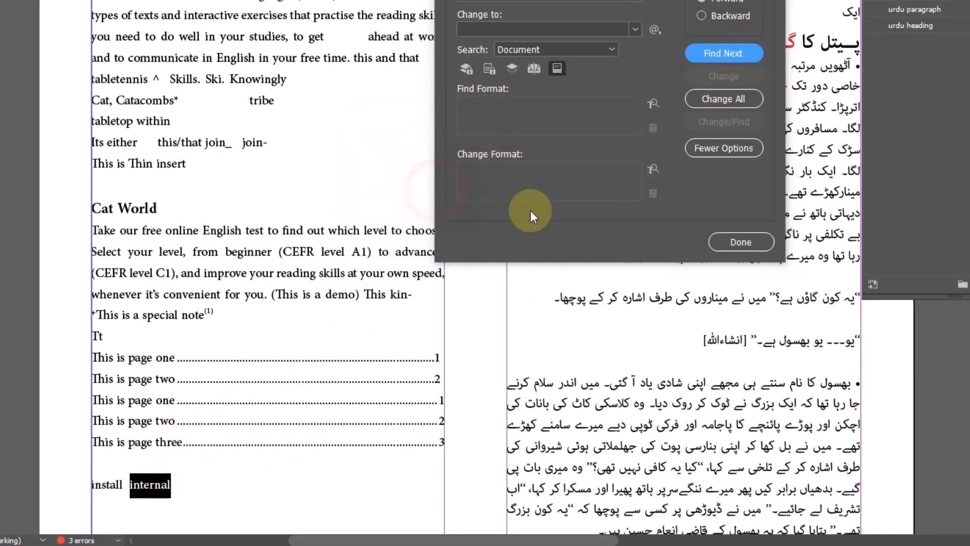
{"action": "left_click", "coordinate": [740, 243]}
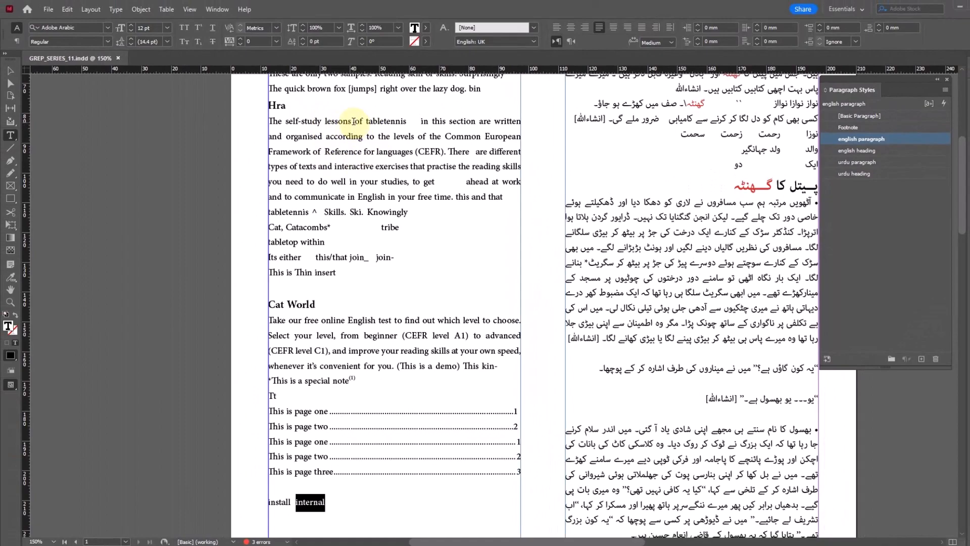
Examine "this/that join_ join-" in the "Its either" line up close, comparing the underscore and hyphen after each "join"
{"action": "scroll", "coordinate": [428, 342], "scroll_direction": "down", "scroll_amount": 1}
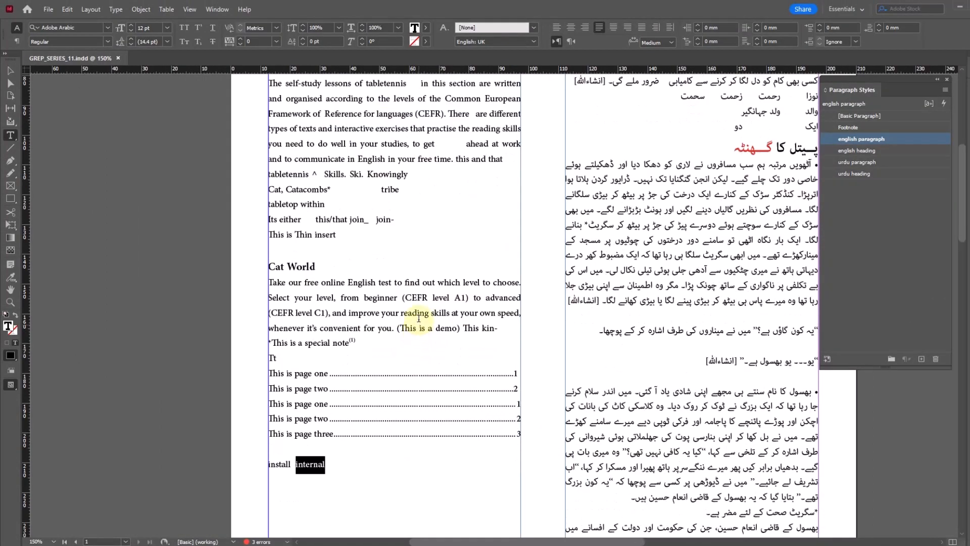
{"action": "left_click", "coordinate": [10, 71]}
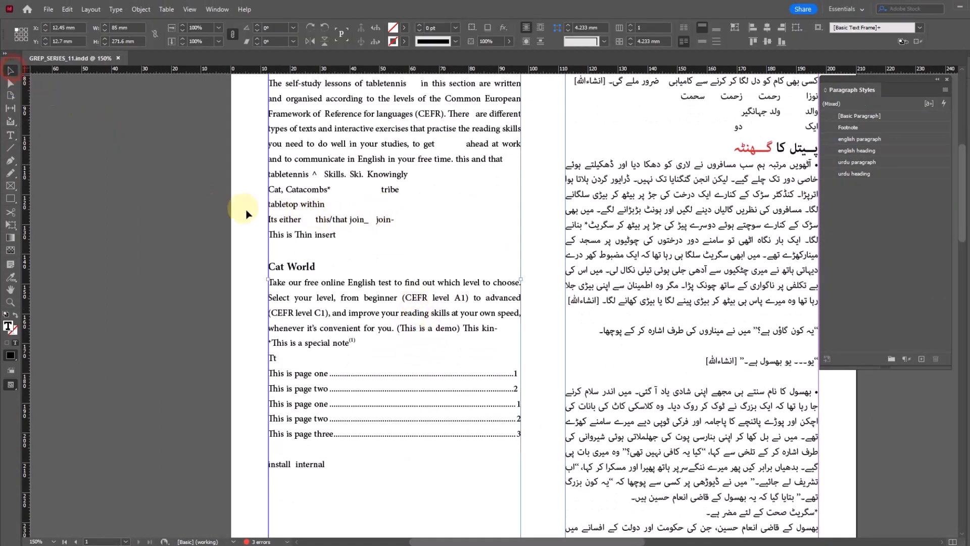
{"action": "left_click_drag", "start_coordinate": [298, 205], "coordinate": [436, 254]}
{"action": "left_click_drag", "start_coordinate": [588, 294], "coordinate": [518, 311]}
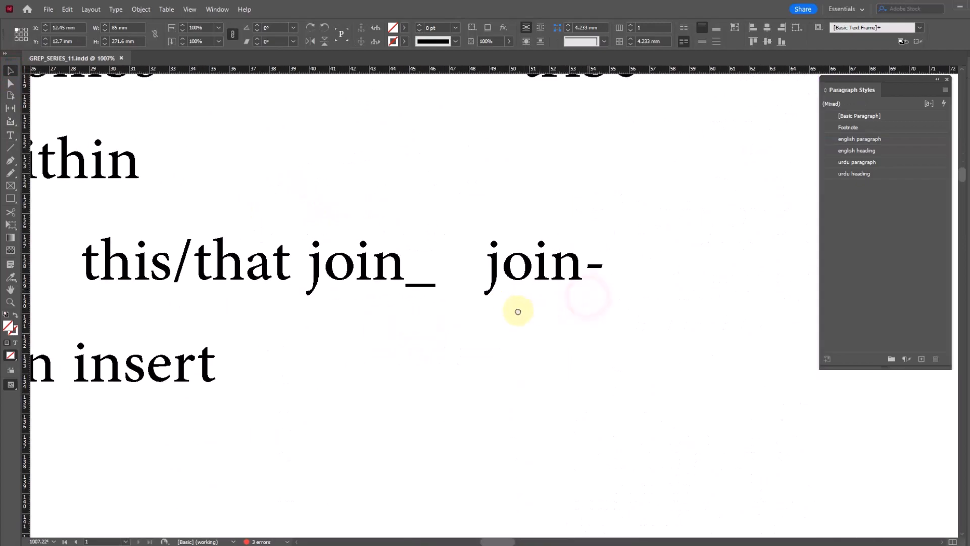
{"action": "left_click", "coordinate": [10, 136]}
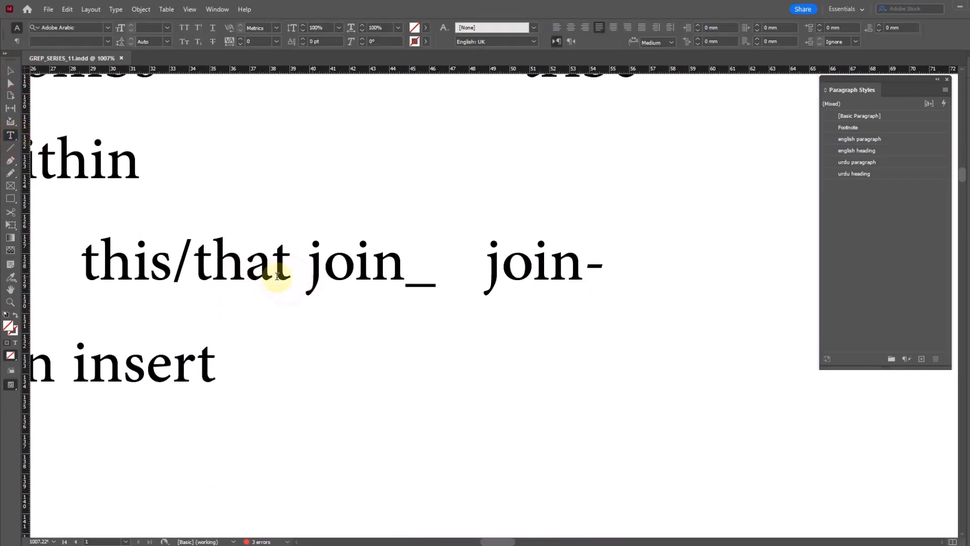
{"action": "left_click_drag", "start_coordinate": [82, 265], "coordinate": [617, 274]}
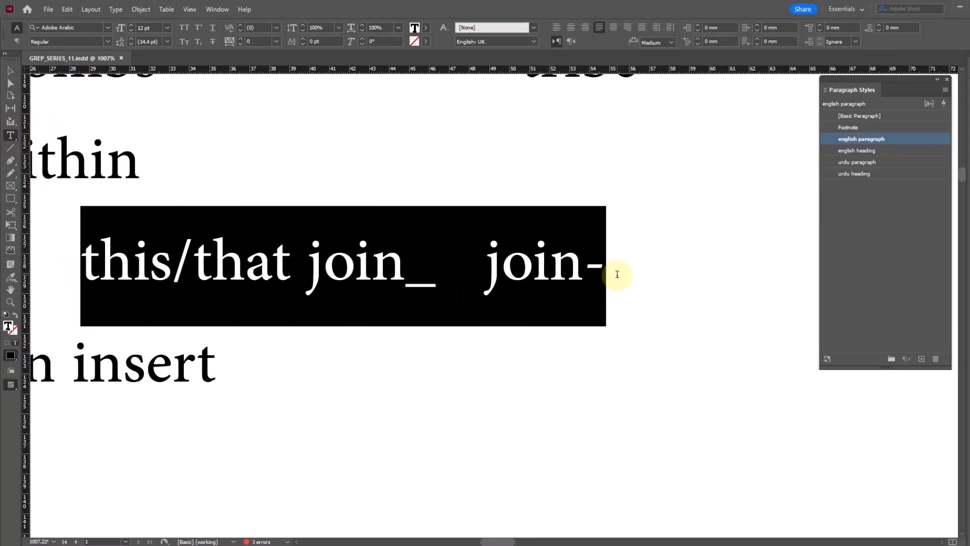
{"action": "left_click_drag", "start_coordinate": [301, 278], "coordinate": [628, 281]}
{"action": "left_click", "coordinate": [329, 281]}
{"action": "left_click_drag", "start_coordinate": [408, 279], "coordinate": [585, 271]}
{"action": "left_click", "coordinate": [532, 194]}
Search the document for "join" with GREP, step through "join_" and "join-", and close Find/Change
{"action": "key", "text": "ctrl+f"}
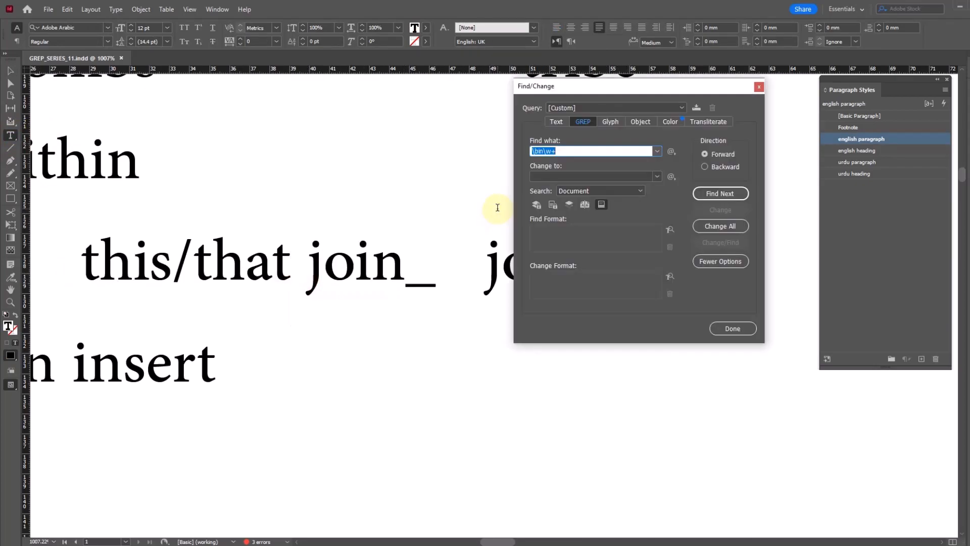
{"action": "type", "text": "join"}
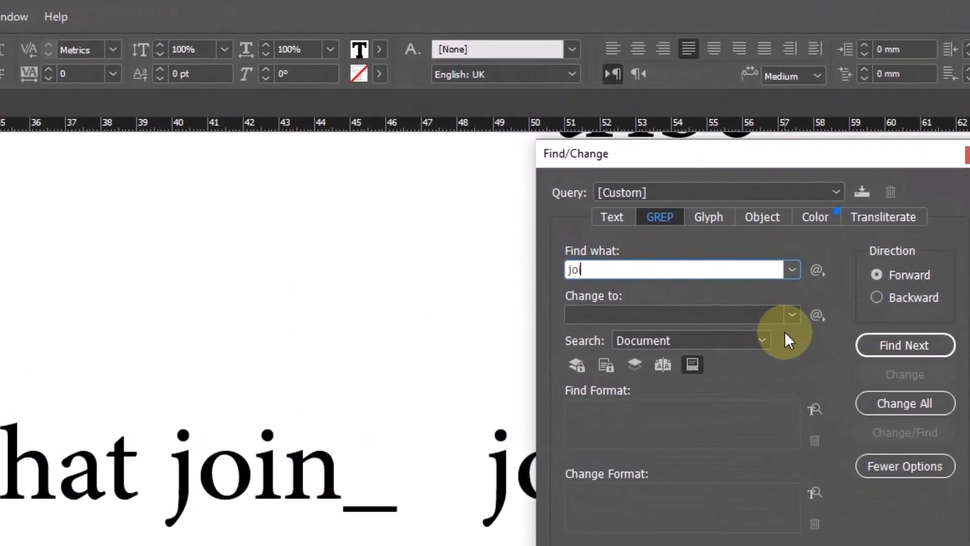
{"action": "left_click", "coordinate": [891, 345]}
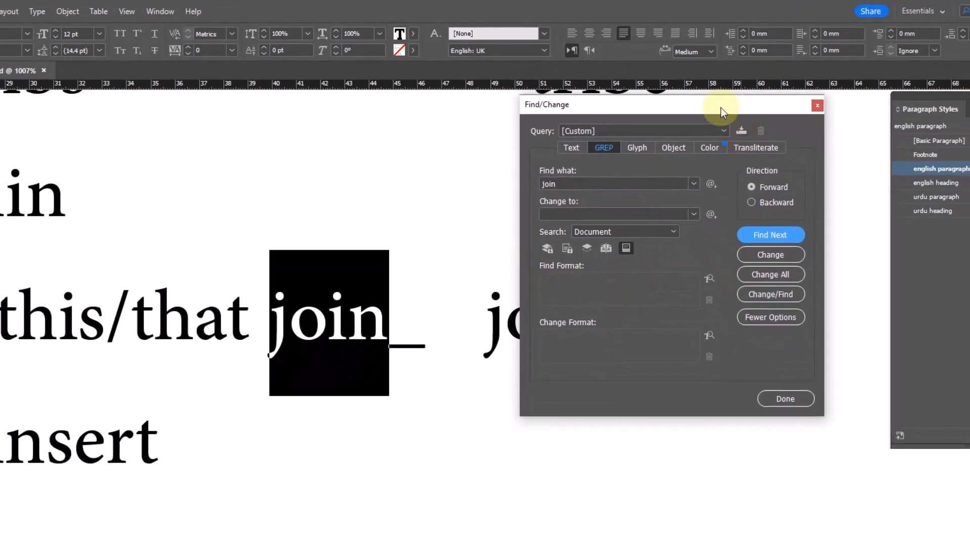
{"action": "mouse_move", "coordinate": [720, 107]}
{"action": "left_mouse_down"}
{"action": "mouse_move", "coordinate": [777, 116]}
{"action": "mouse_move", "coordinate": [722, 108]}
{"action": "left_mouse_up"}
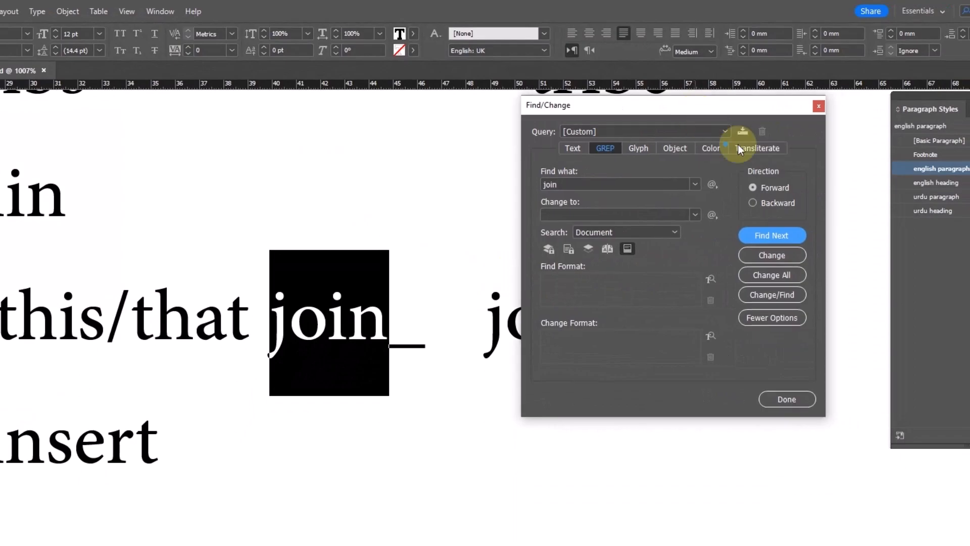
{"action": "left_click", "coordinate": [773, 236]}
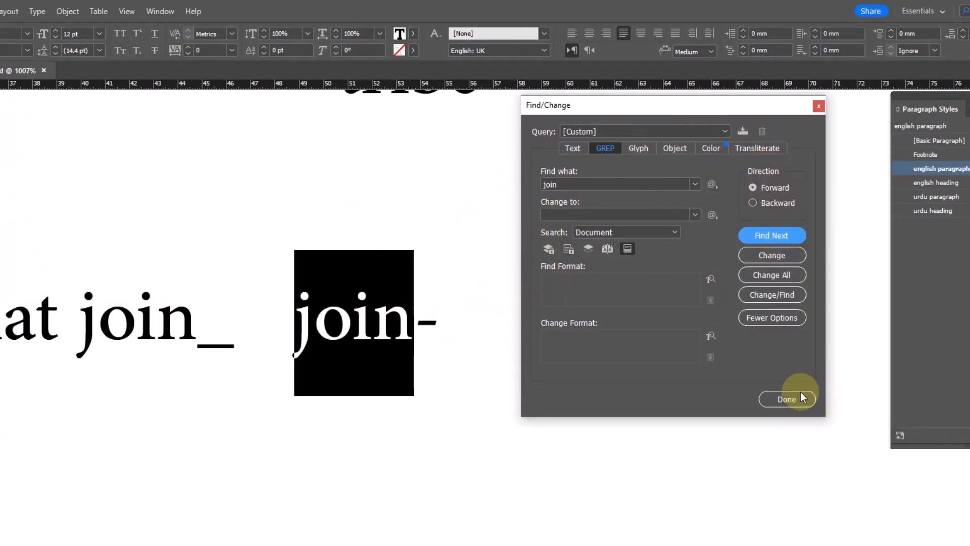
{"action": "left_click", "coordinate": [580, 184]}
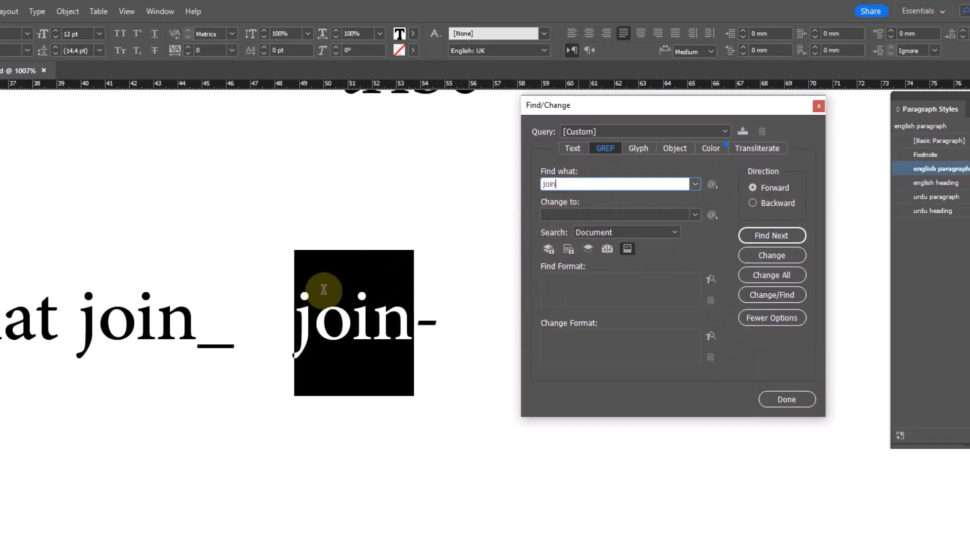
{"action": "left_click", "coordinate": [767, 393]}
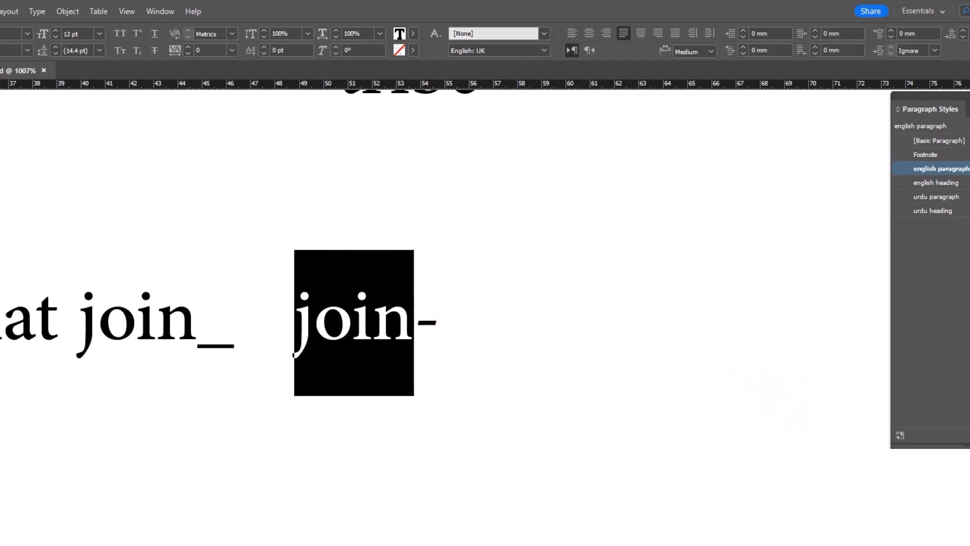
Add the word "enjoin" after "tribe" in the "Cat, Catacombs*" line
{"action": "key", "text": "Escape"}
{"action": "left_click", "coordinate": [374, 249], "text": "ctrl+alt"}
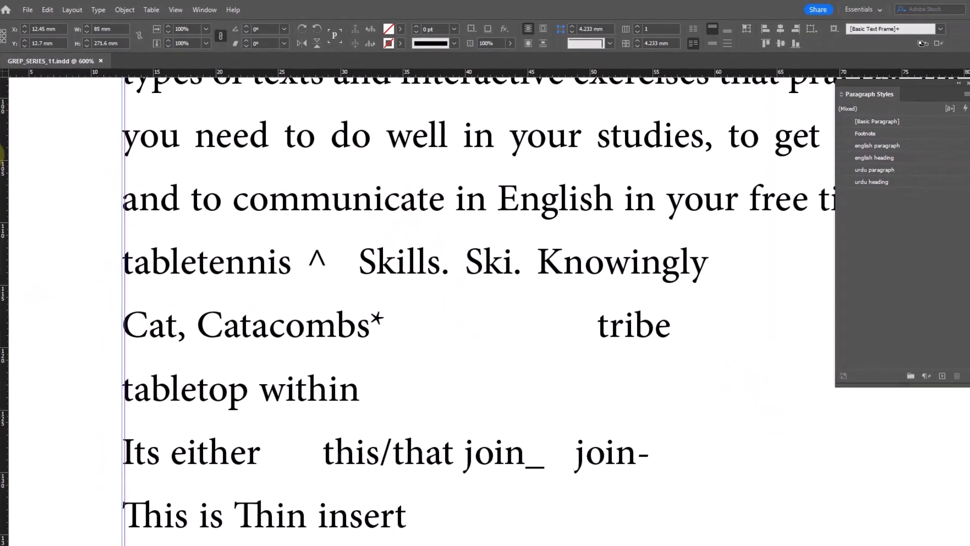
{"action": "left_click", "coordinate": [699, 326]}
{"action": "type", "text": "enjoin"}
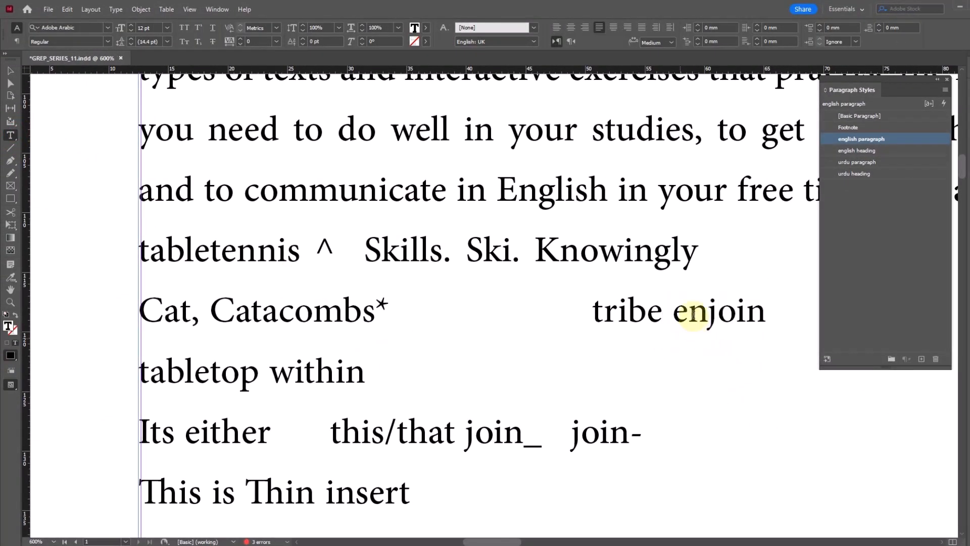
Search for "join" again, stepping through "enjoin", "join_" and "join-", and close Find/Change
{"action": "key", "text": "ctrl+f"}
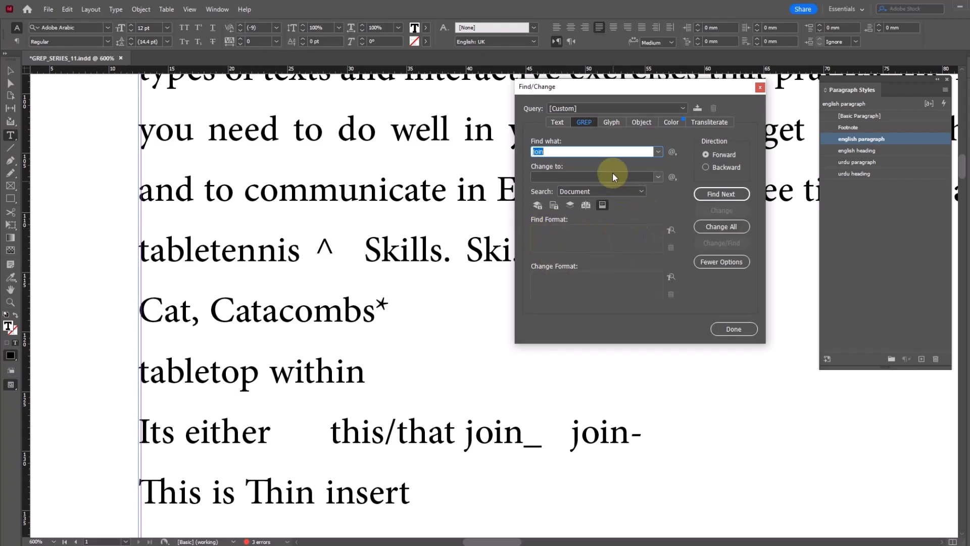
{"action": "left_click", "coordinate": [721, 195]}
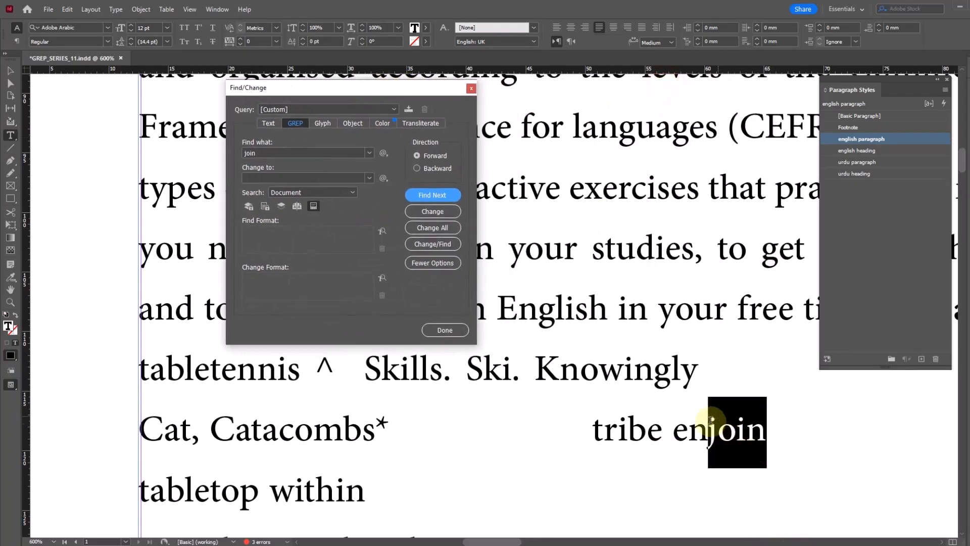
{"action": "left_click", "coordinate": [433, 195]}
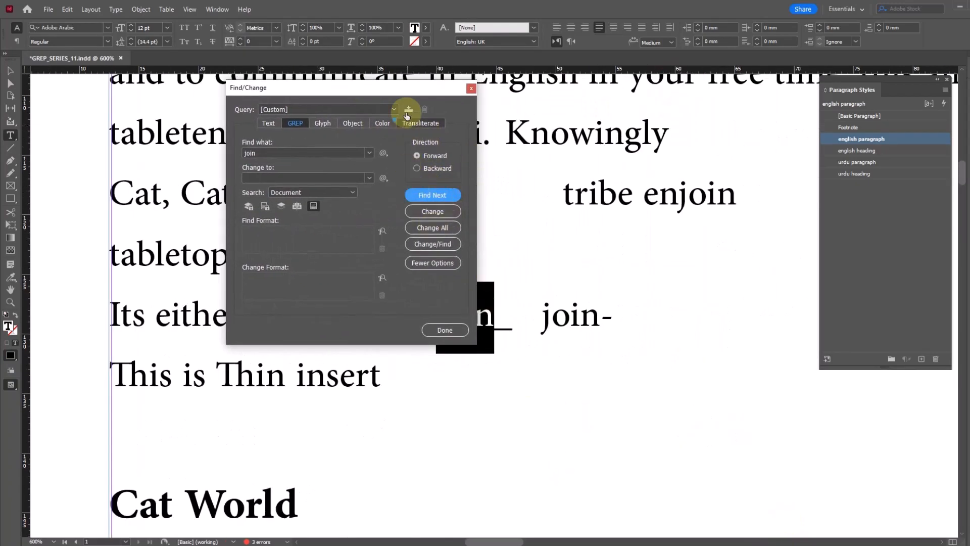
{"action": "left_click_drag", "start_coordinate": [411, 91], "coordinate": [308, 91]}
{"action": "left_click", "coordinate": [329, 195]}
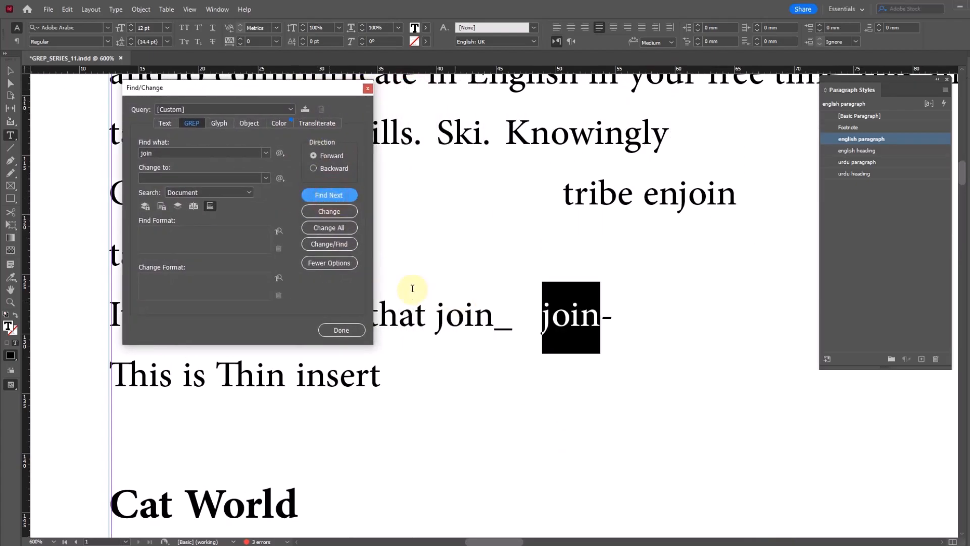
{"action": "left_click", "coordinate": [341, 329]}
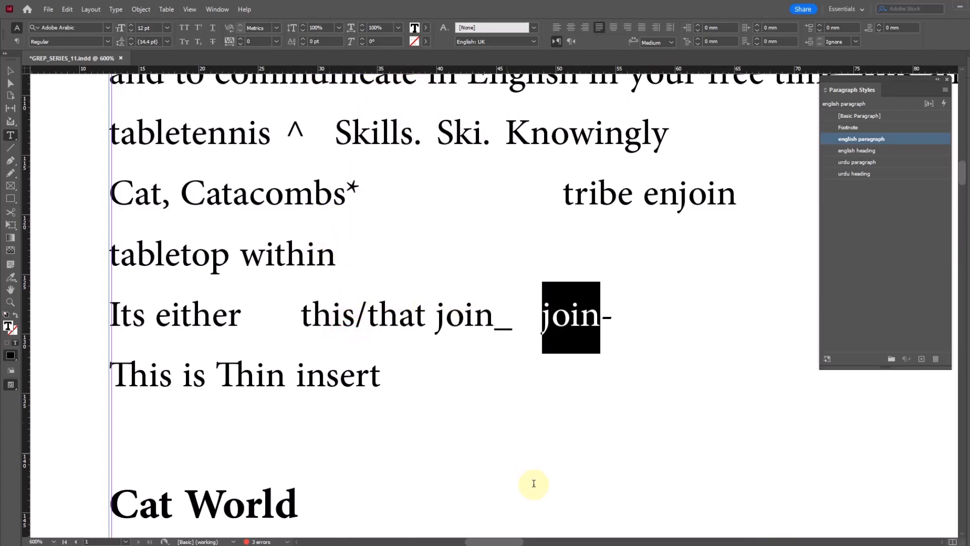
Starting from "Knowingly", search for "join" as a whole word with the GREP pattern \bjoin\b
{"action": "key", "text": "ctrl+f"}
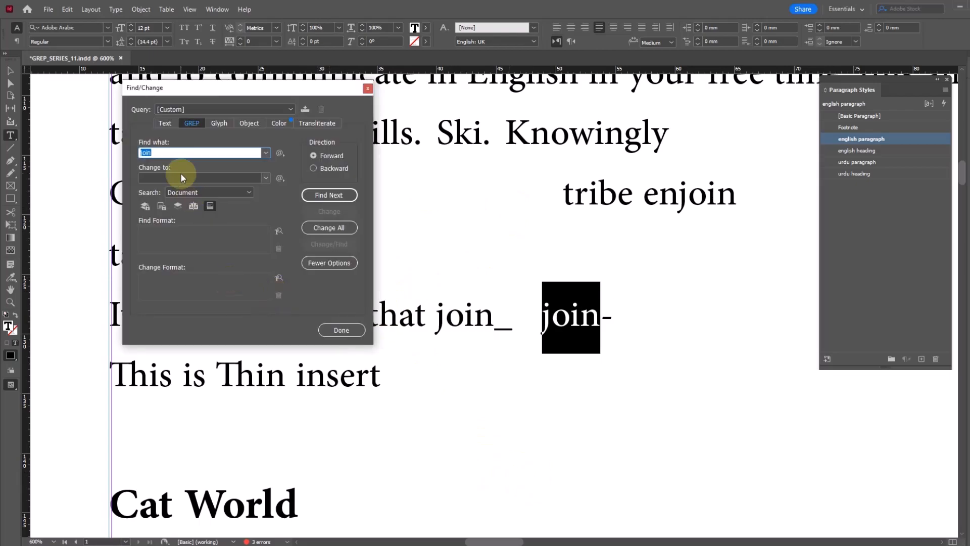
{"action": "key", "text": "Left"}
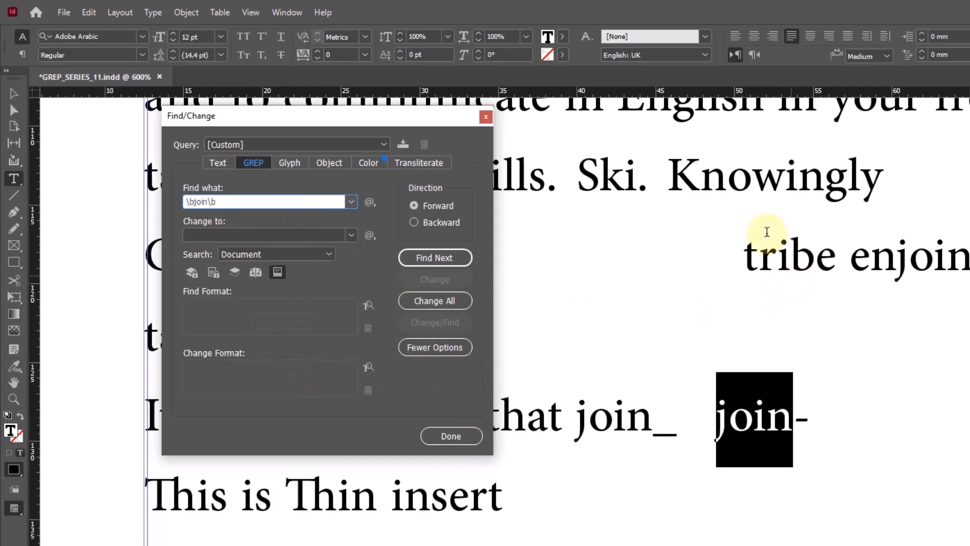
{"action": "left_click", "coordinate": [729, 174]}
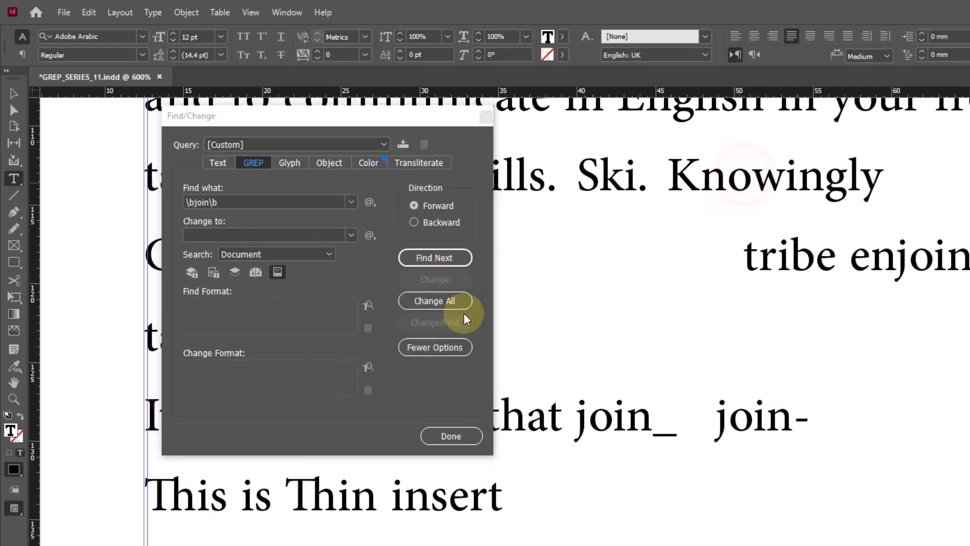
{"action": "left_click", "coordinate": [429, 257]}
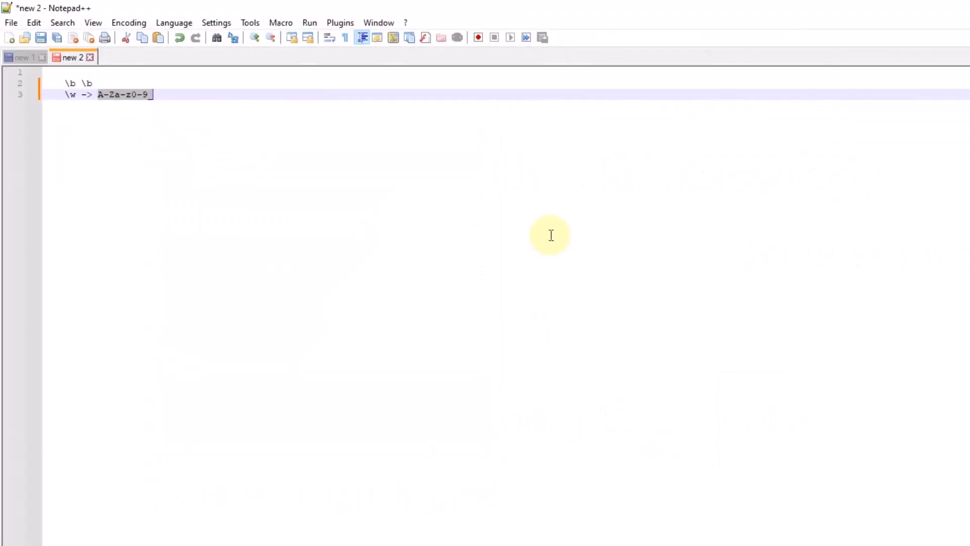
Examine the underscore in the \w note in Notepad++ and the underscore after "join" in the InDesign text
{"action": "left_click", "coordinate": [260, 167]}
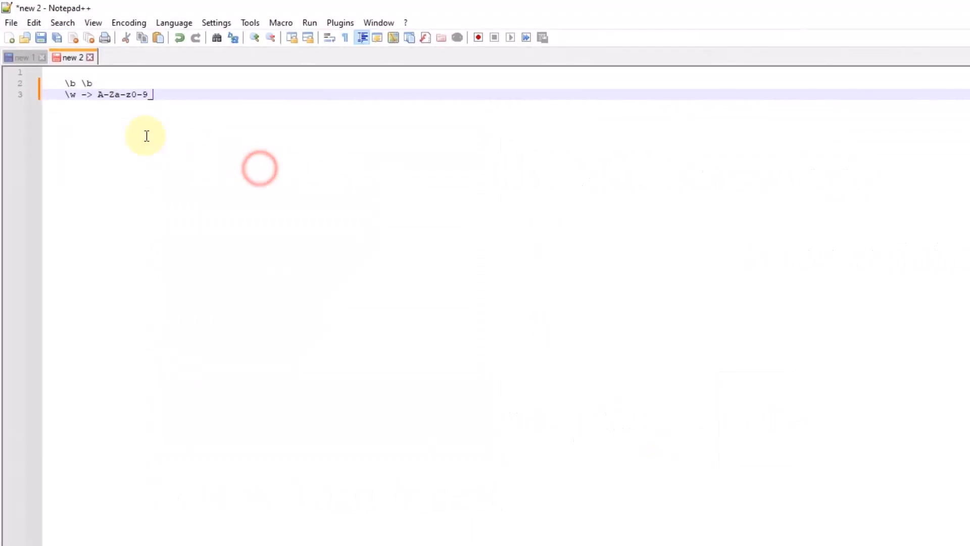
{"action": "left_click", "coordinate": [149, 101]}
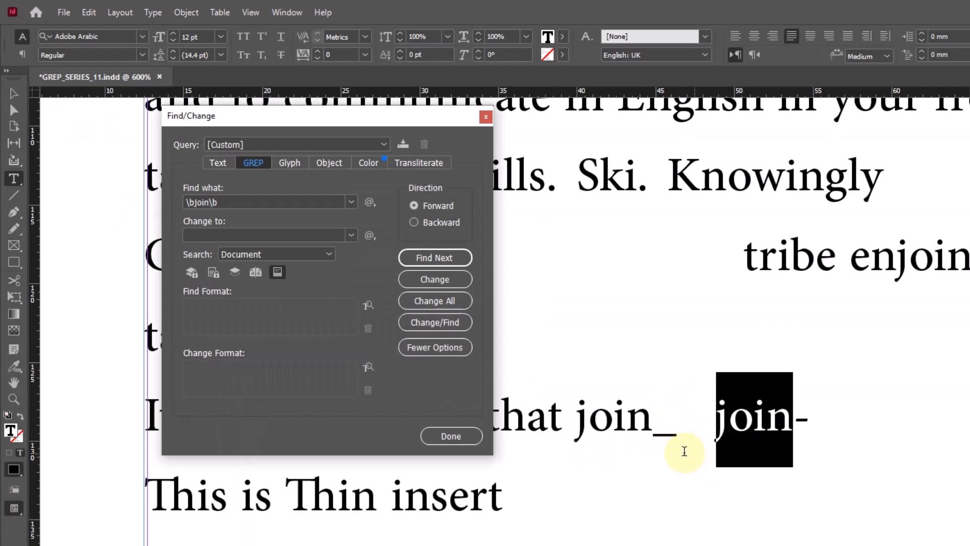
{"action": "left_click_drag", "start_coordinate": [671, 432], "coordinate": [681, 432]}
{"action": "left_click", "coordinate": [681, 433]}
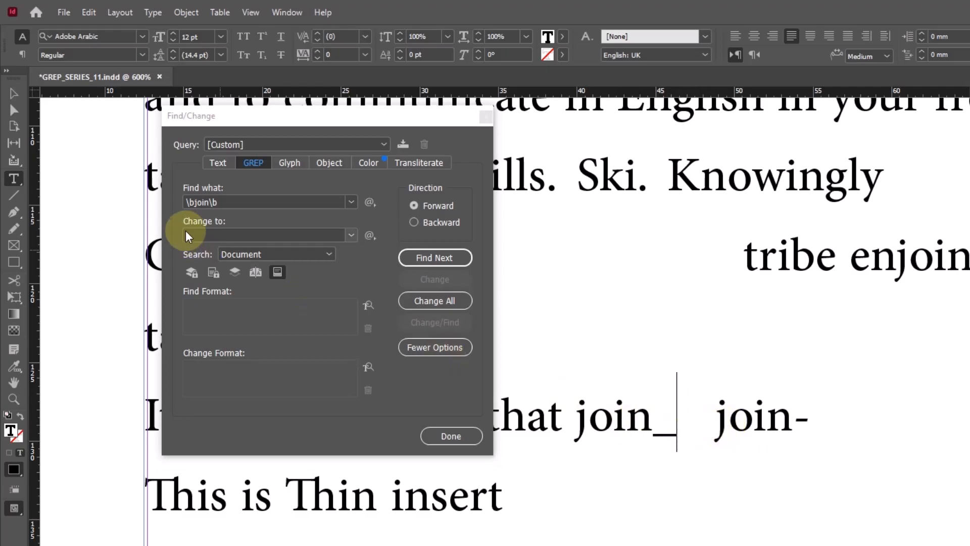
Change the end boundary to a non-boundary, search for \bjoin\B, and close Find/Change
{"action": "left_click", "coordinate": [211, 203]}
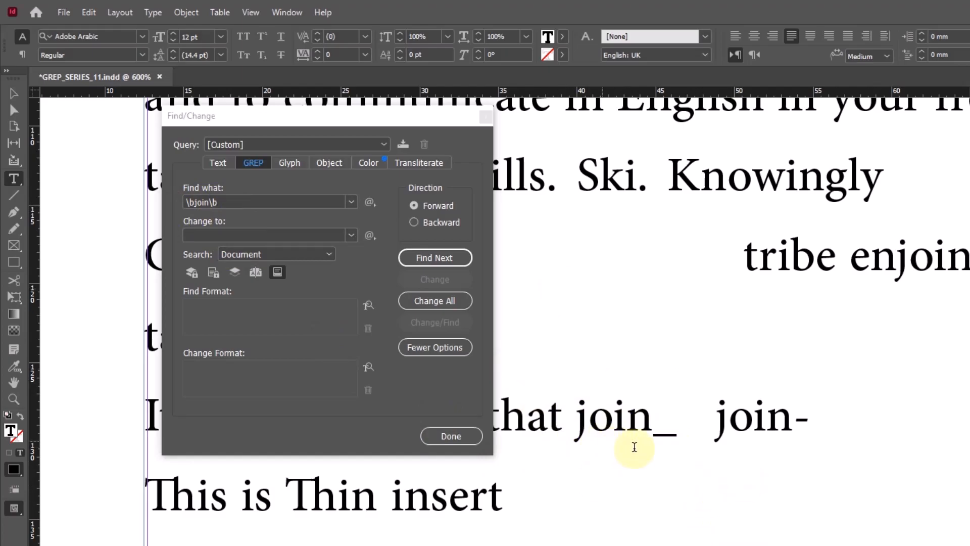
{"action": "left_click", "coordinate": [298, 199]}
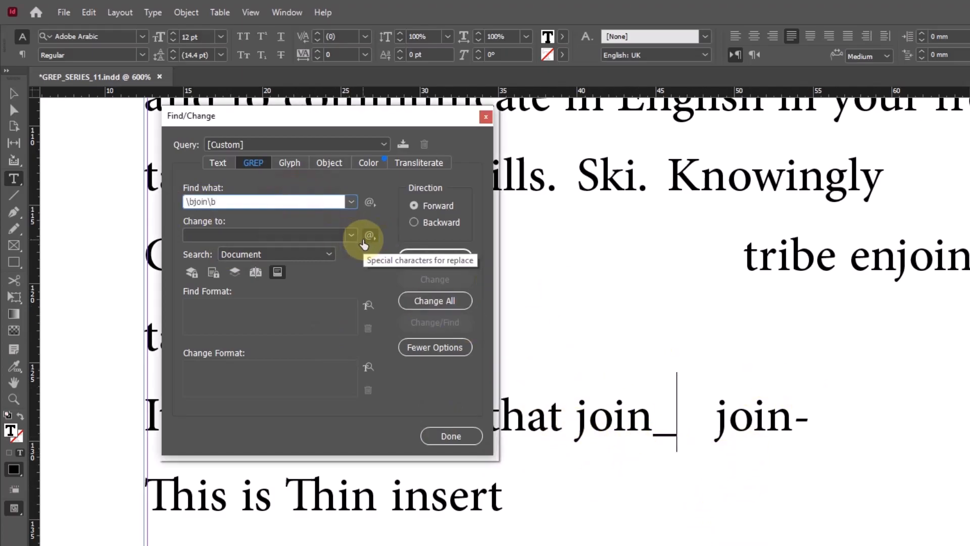
{"action": "key", "text": "BackSpace"}
{"action": "key", "text": "BackSpace"}
{"action": "type", "text": "\\B"}
{"action": "left_click", "coordinate": [432, 258]}
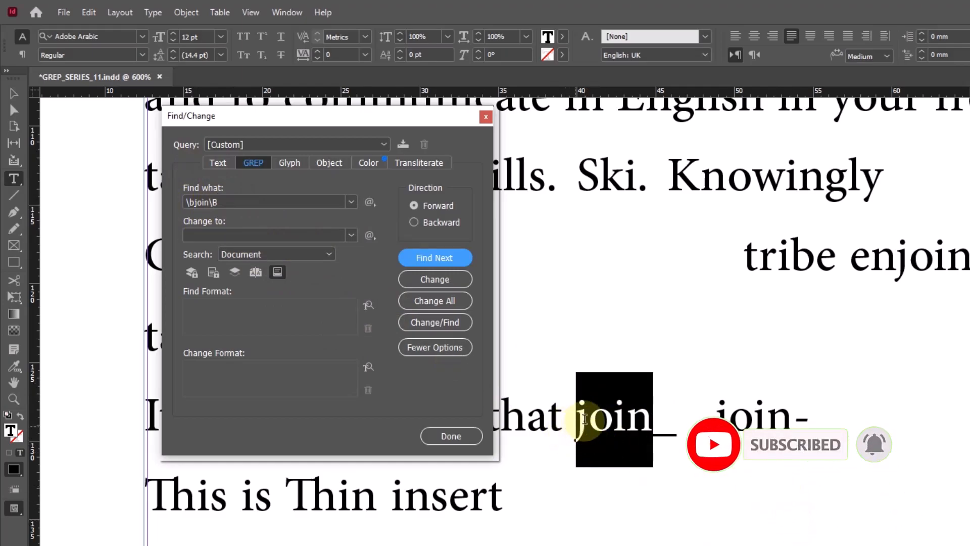
{"action": "left_click", "coordinate": [468, 440]}
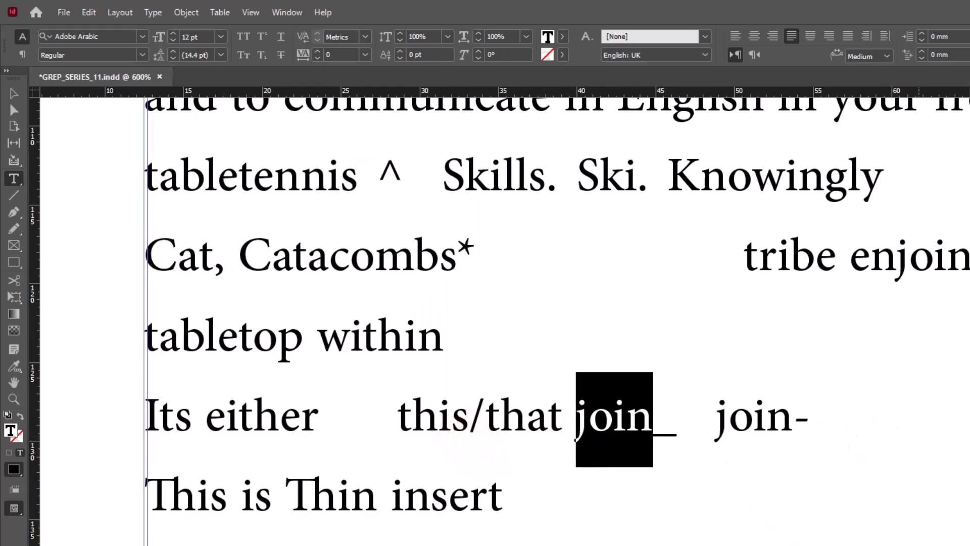